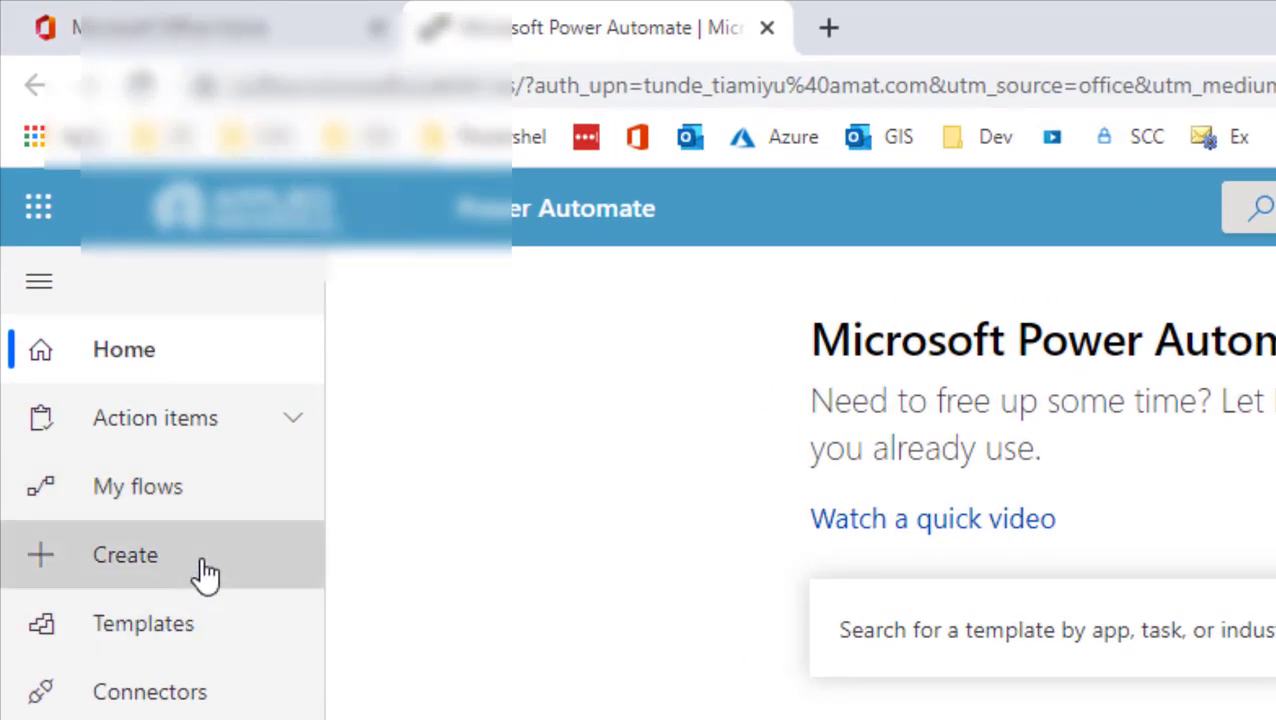
Step: Go to the Create page and scroll through its flow-type options
{"action": "left_click", "coordinate": [205, 572]}
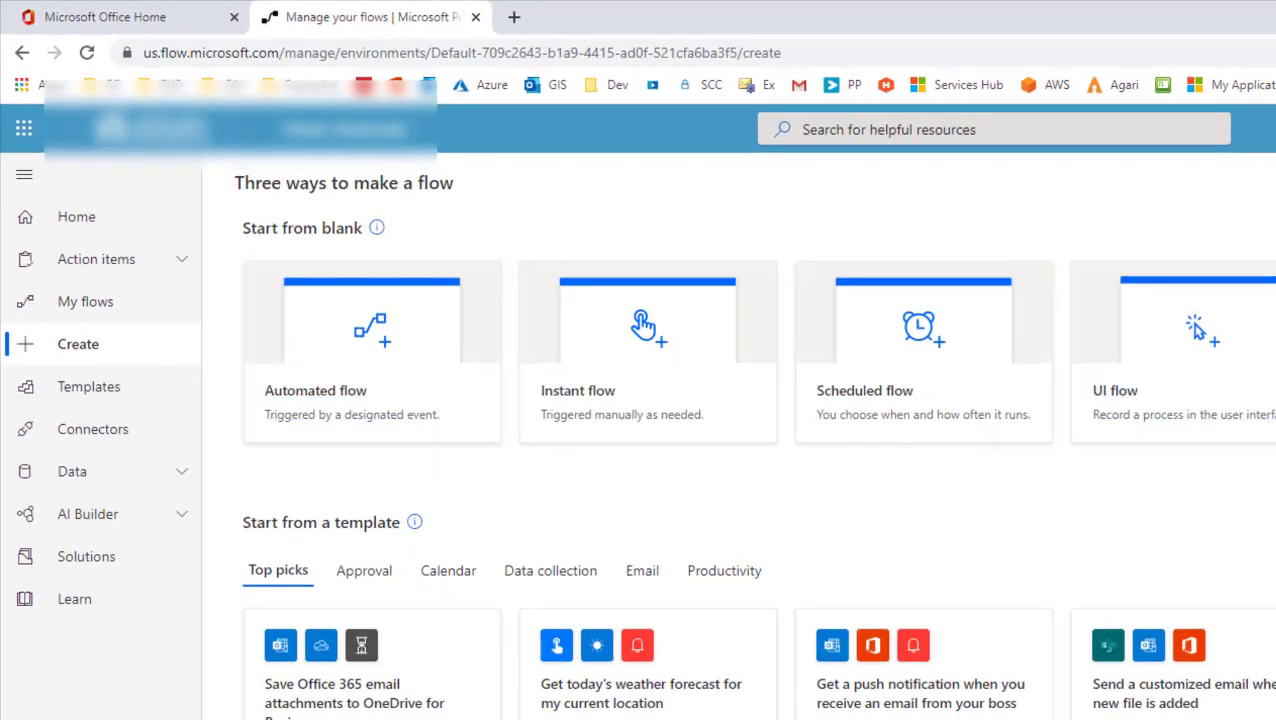
{"action": "scroll", "coordinate": [735, 322], "scroll_direction": "down", "scroll_amount": 2}
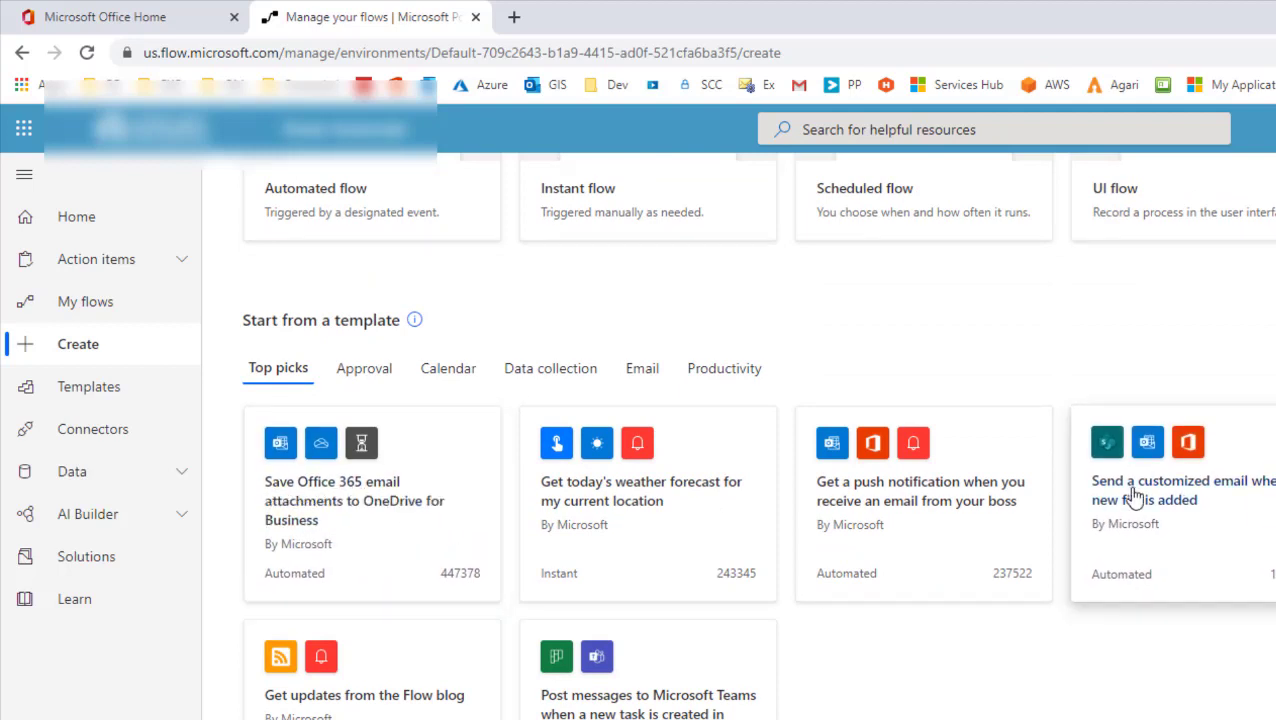
{"action": "scroll", "coordinate": [756, 435], "scroll_direction": "down", "scroll_amount": 1}
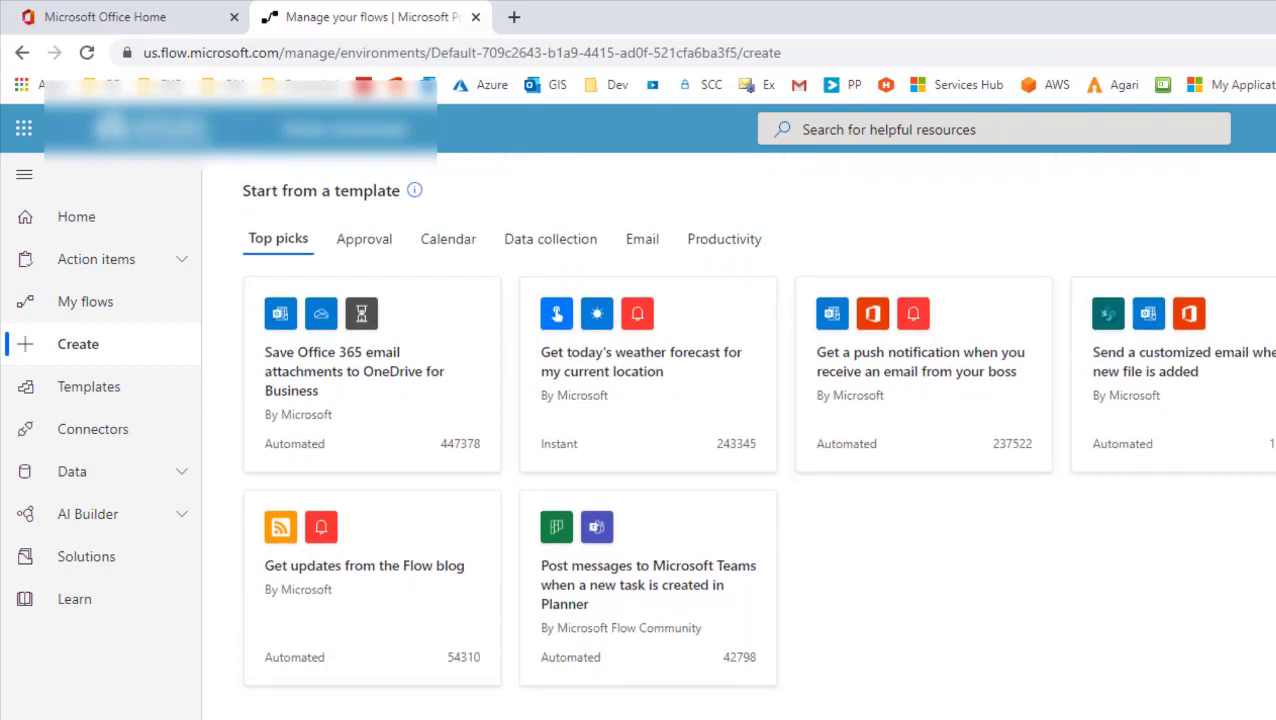
{"action": "scroll", "coordinate": [756, 435], "scroll_direction": "up", "scroll_amount": 3}
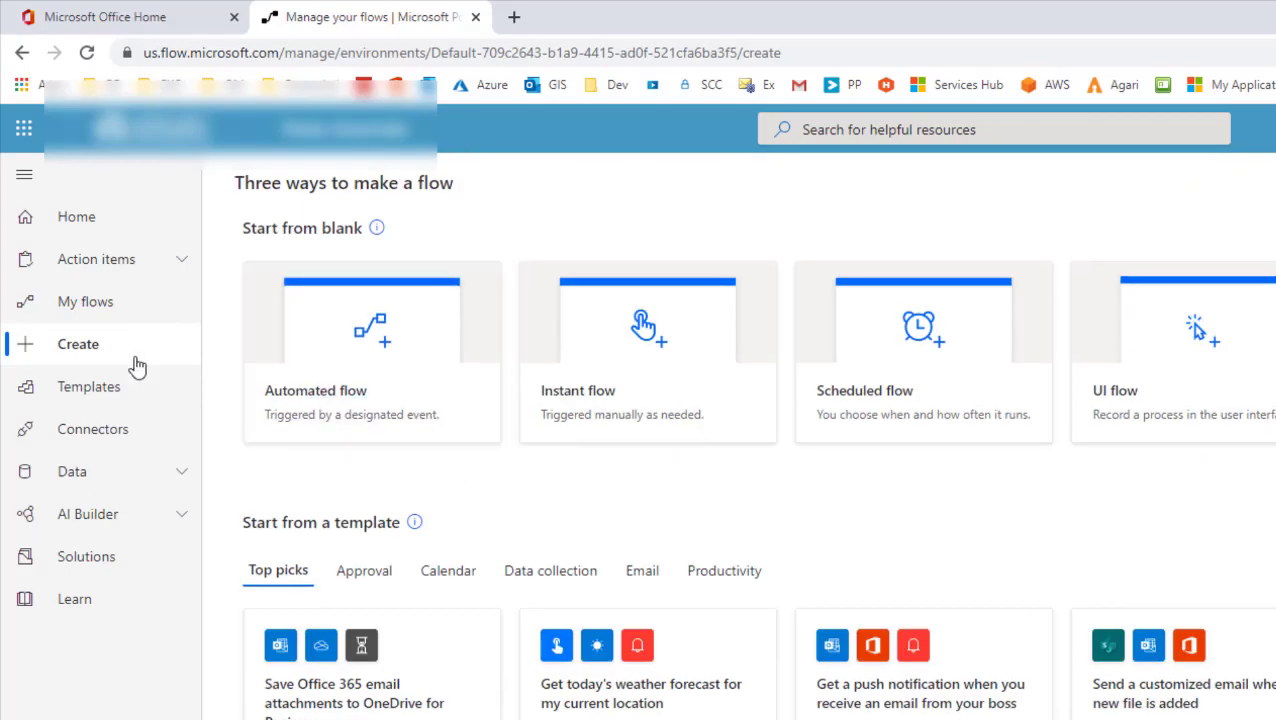
Step: Choose Scheduled flow, name it 'Weekly Reminder For My Clients' and set the start date to 5/11/20
{"action": "left_click", "coordinate": [893, 400]}
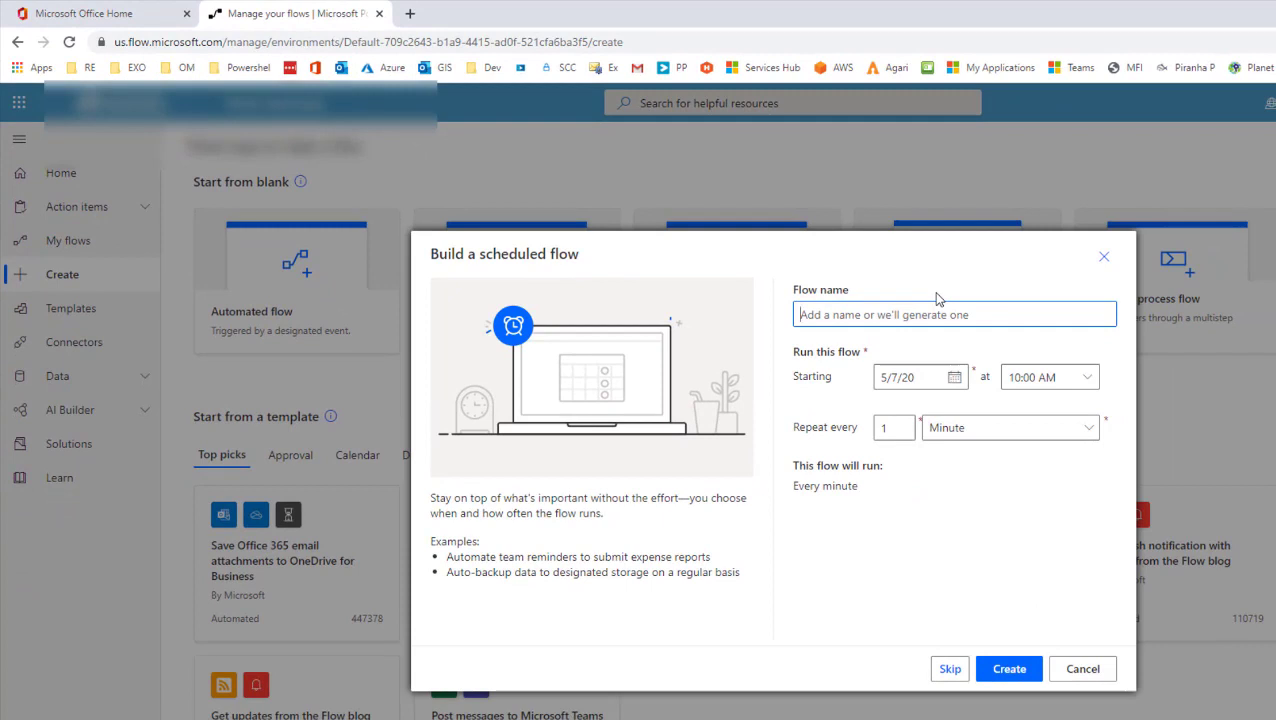
{"action": "type", "text": "Weekly Rem"}
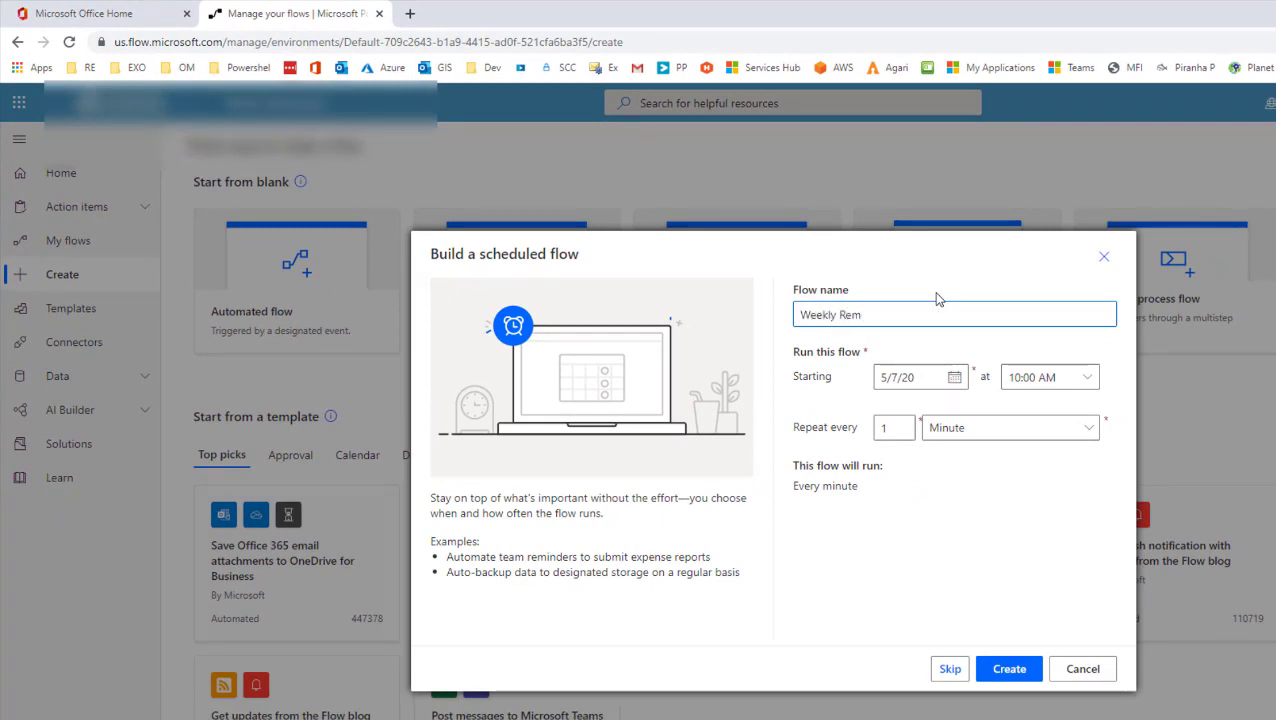
{"action": "type", "text": "inder For My Clients"}
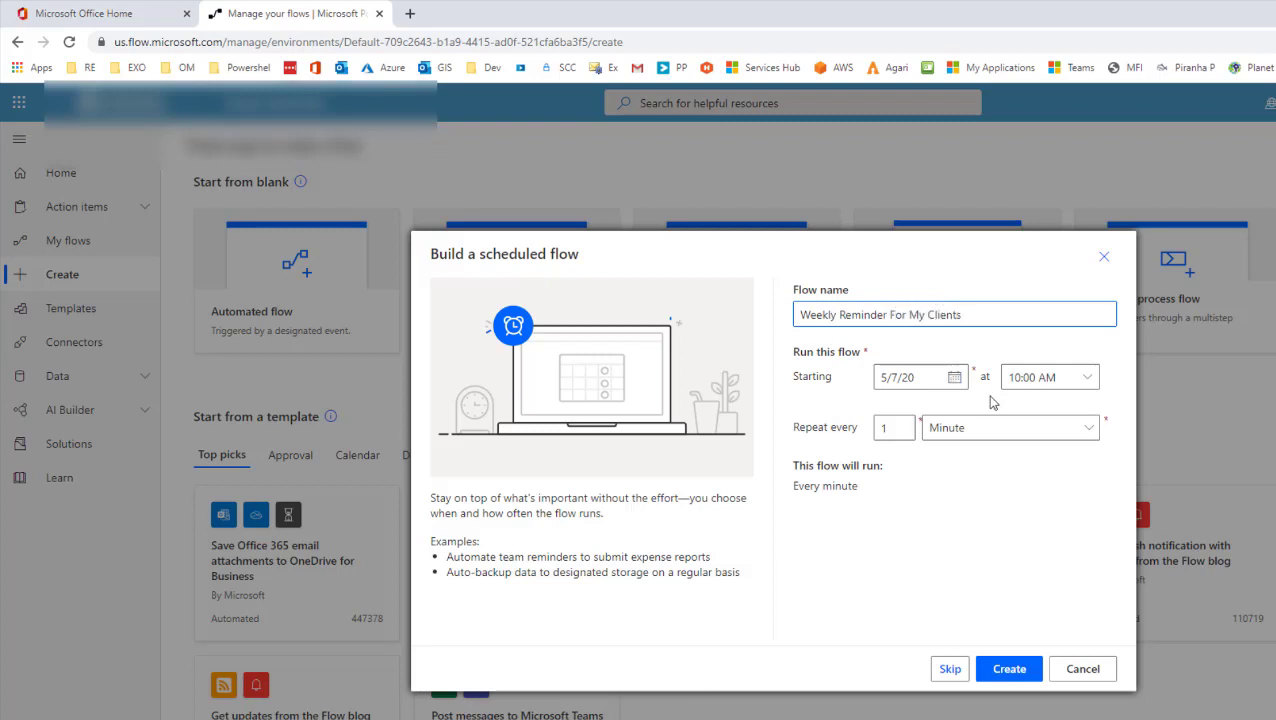
{"action": "left_click", "coordinate": [953, 379]}
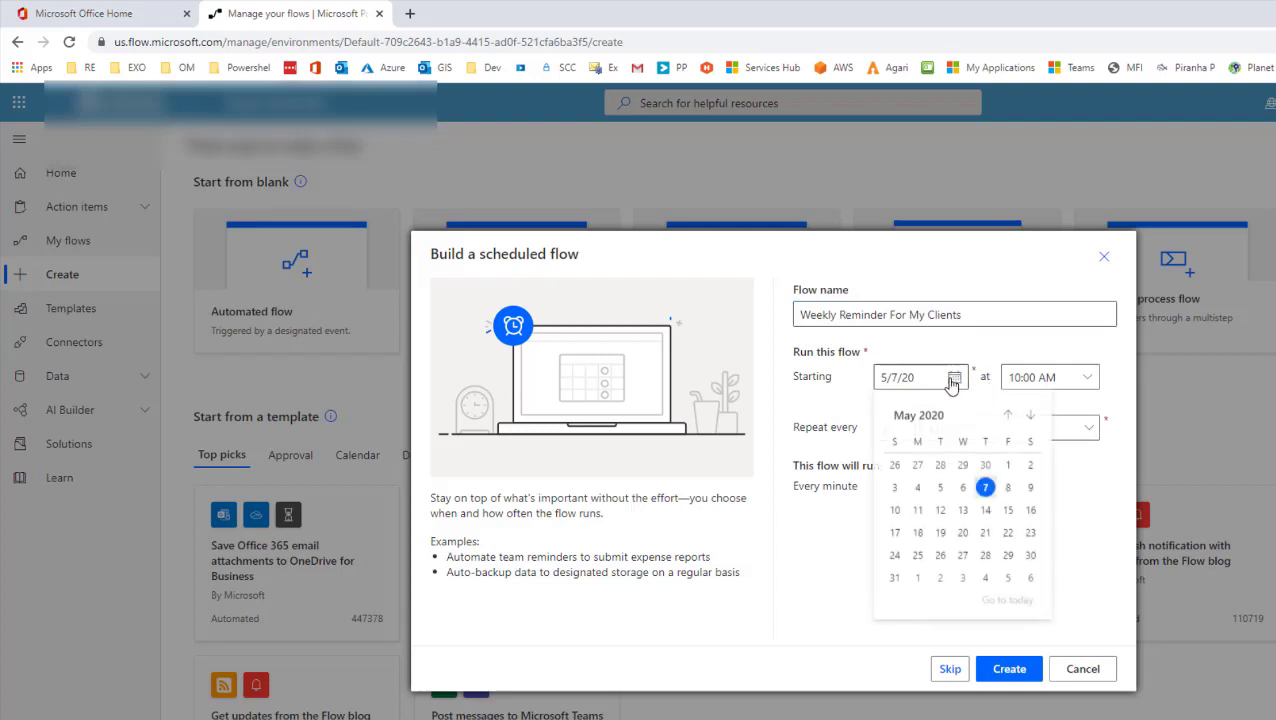
{"action": "left_click", "coordinate": [955, 380]}
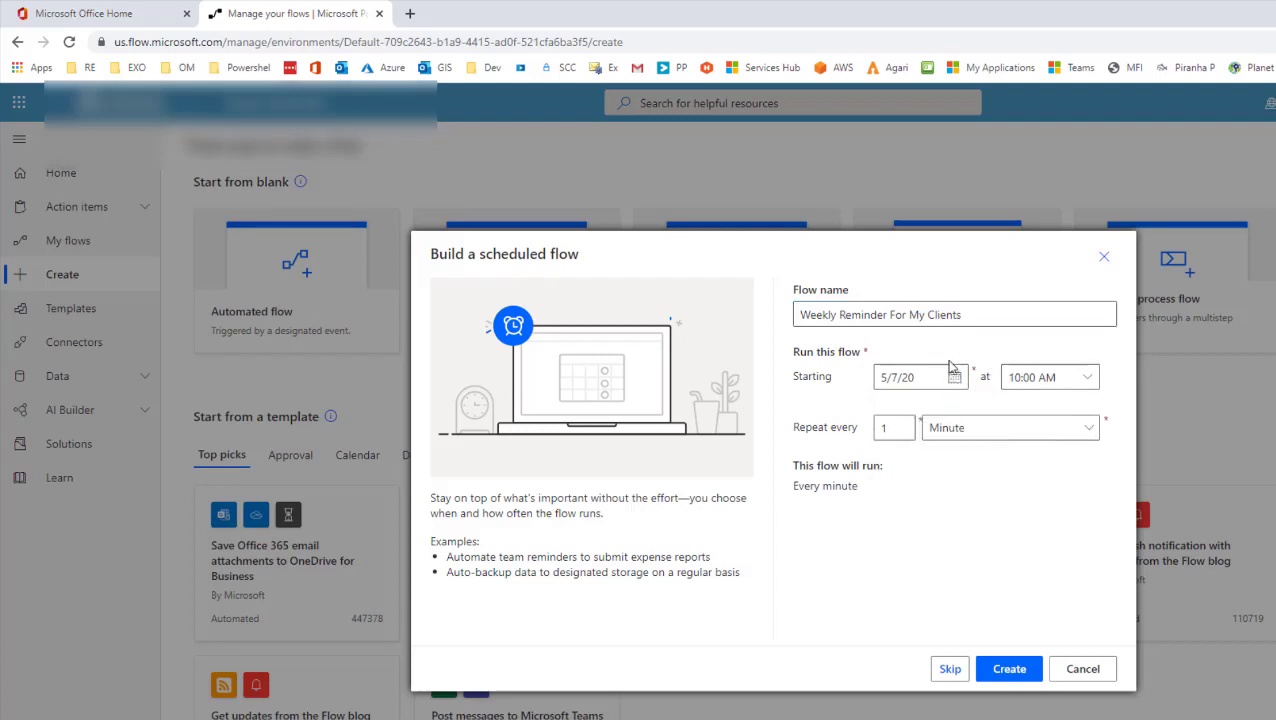
{"action": "left_click", "coordinate": [955, 378]}
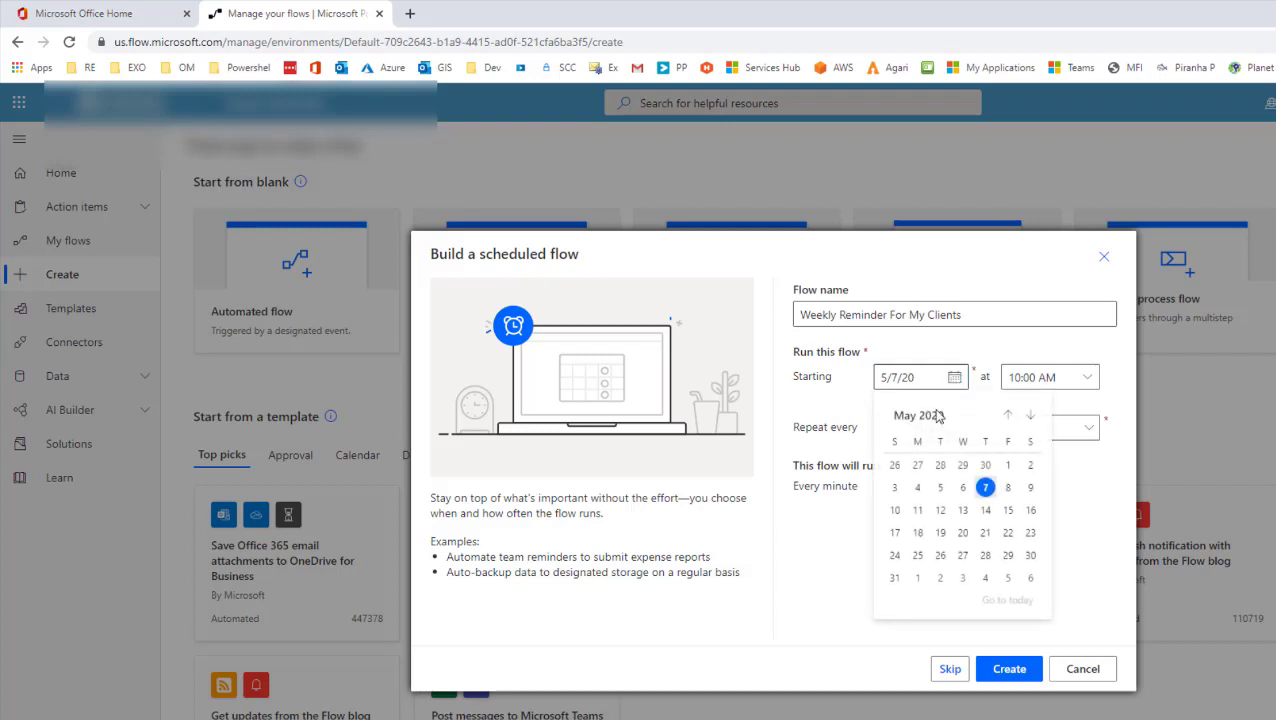
{"action": "left_click", "coordinate": [918, 510]}
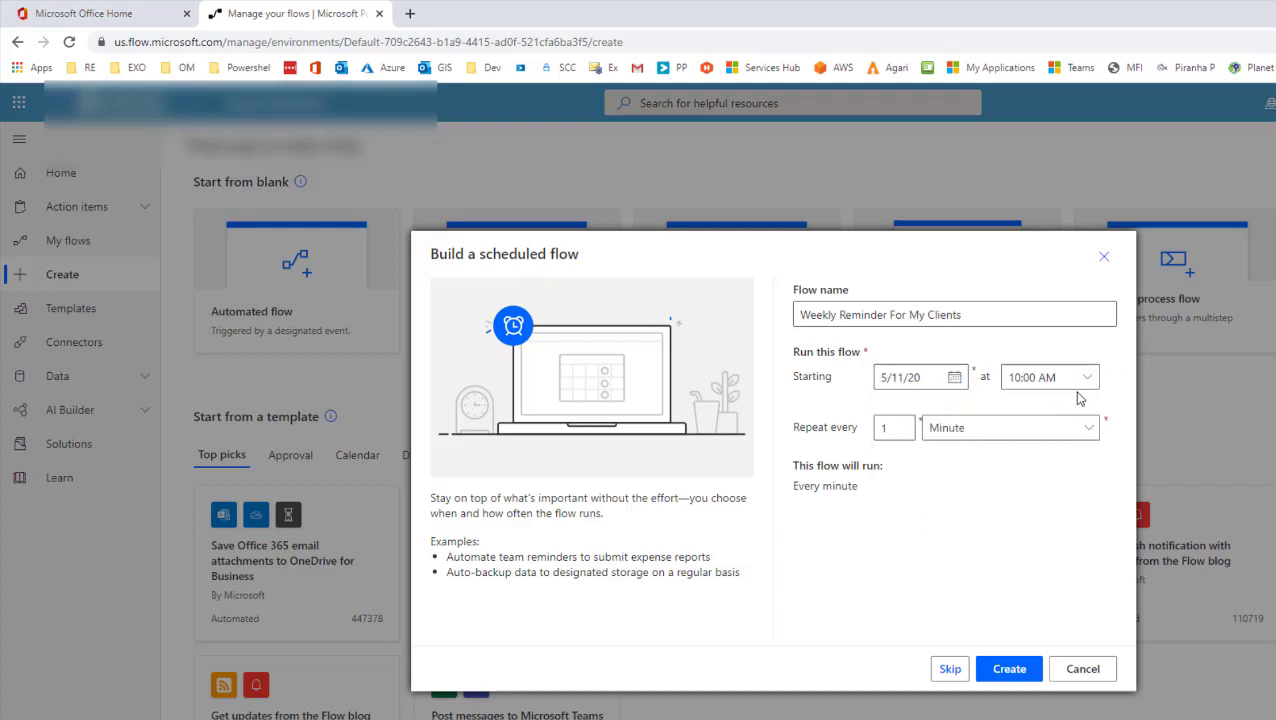
Step: Repeat every week on Monday through Friday only, excluding Saturday and Sunday, and create the flow
{"action": "left_click", "coordinate": [1035, 428]}
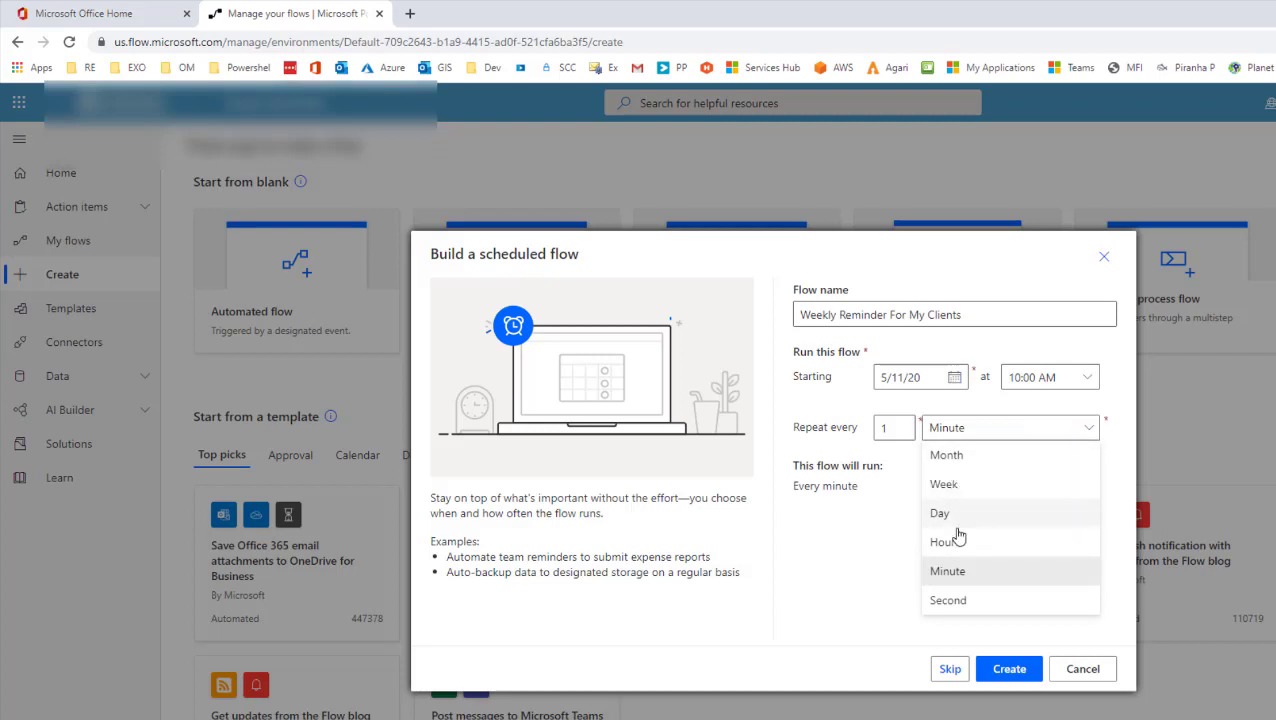
{"action": "left_click", "coordinate": [972, 484]}
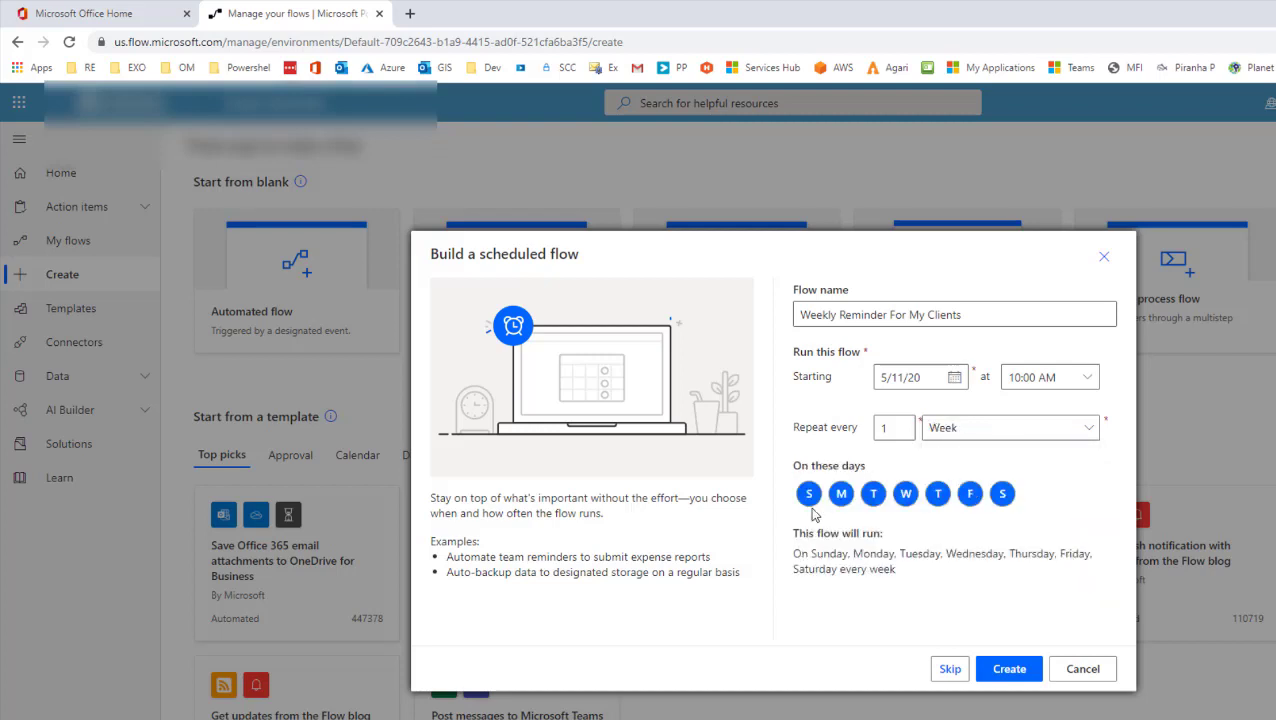
{"action": "left_click", "coordinate": [809, 493]}
{"action": "left_click", "coordinate": [1002, 494]}
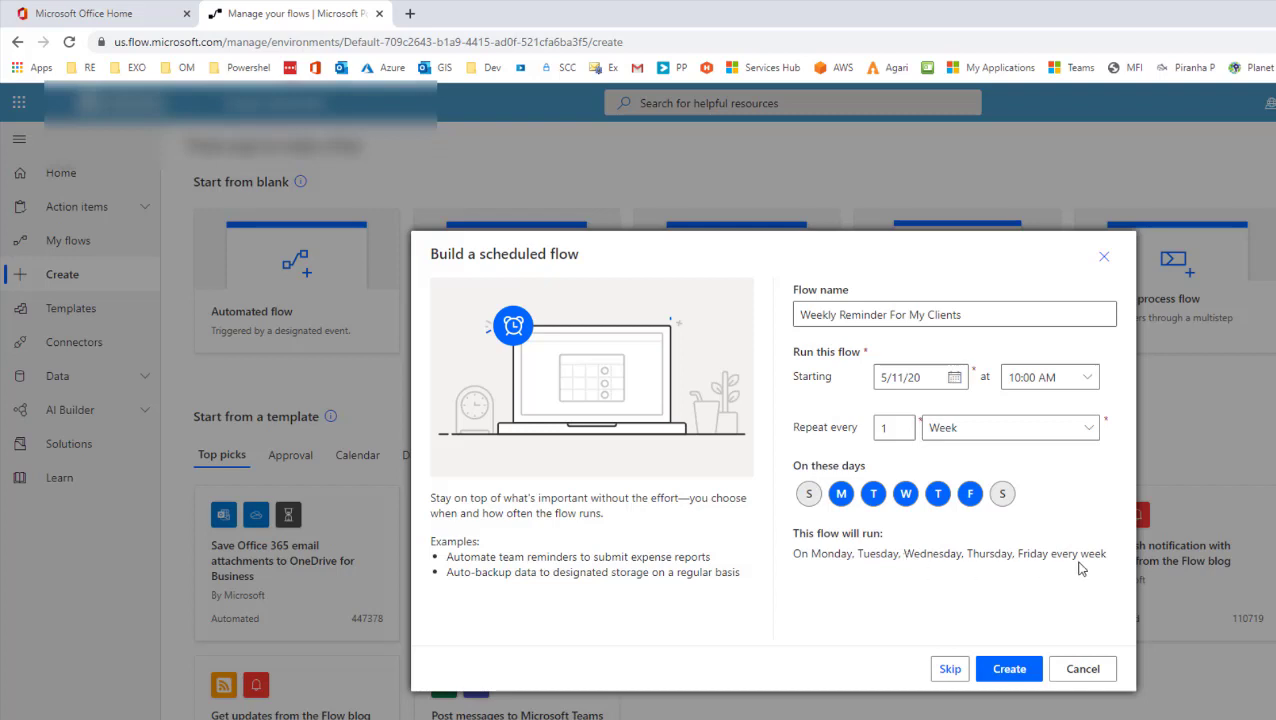
{"action": "left_click", "coordinate": [1009, 670]}
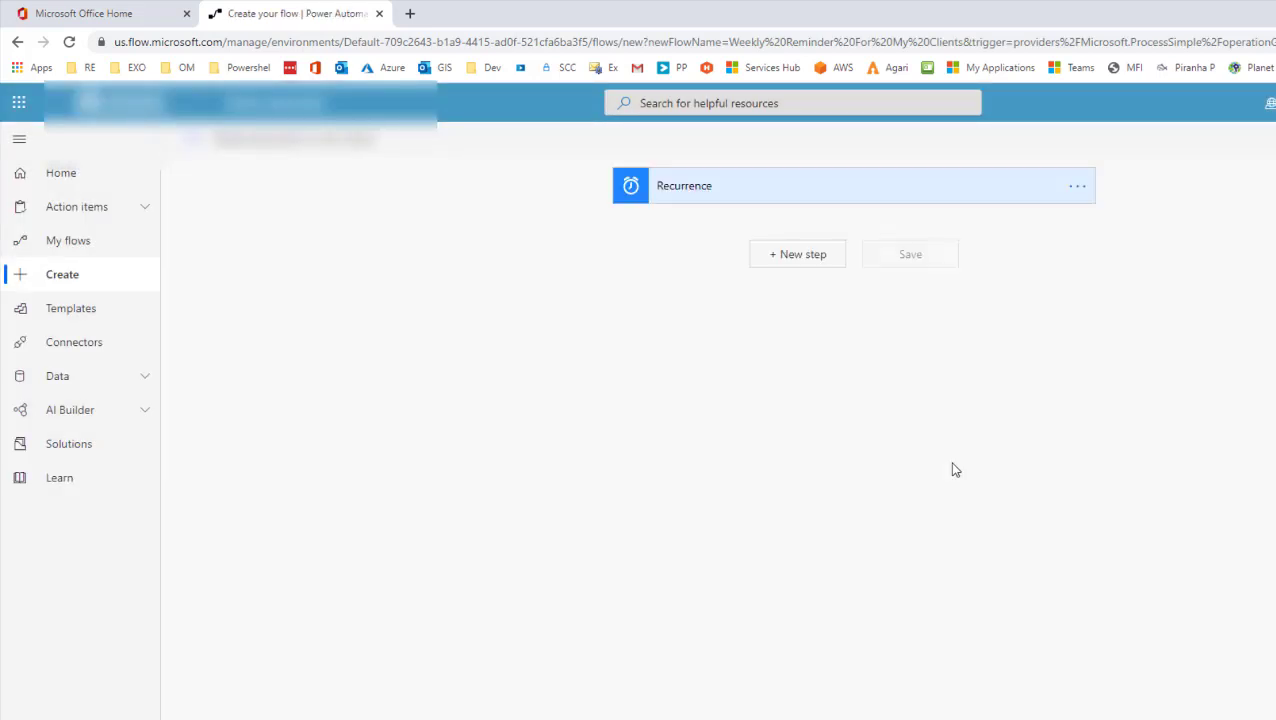
Step: Search 'office 365' and add the Outlook 'Send an email (V2)' step after Recurrence
{"action": "left_click", "coordinate": [796, 266]}
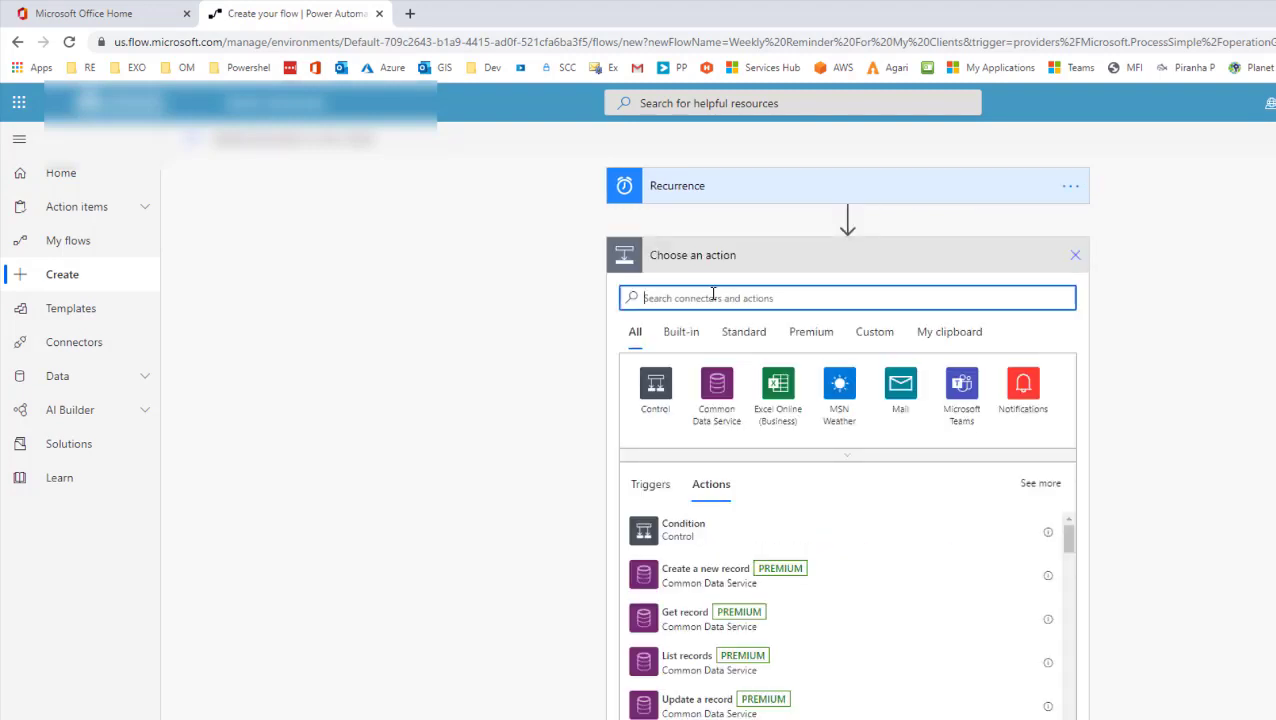
{"action": "type", "text": "off"}
{"action": "type", "text": "ice"}
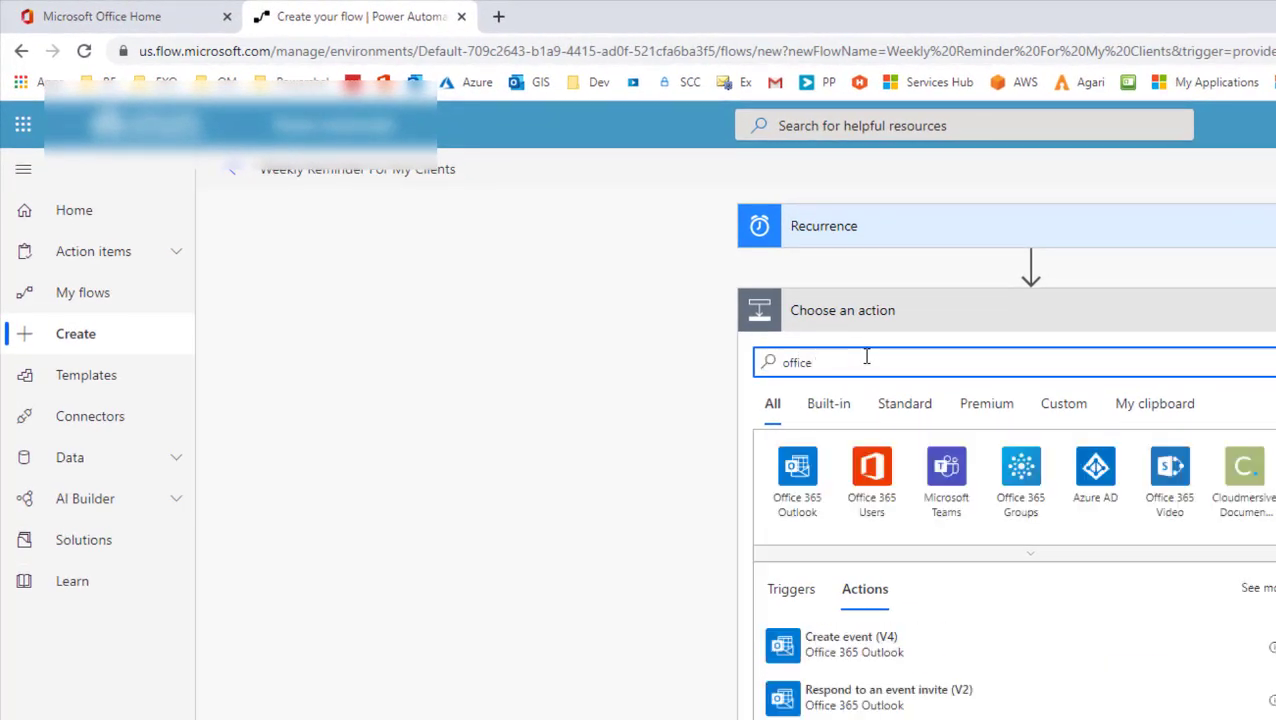
{"action": "type", "text": " 365"}
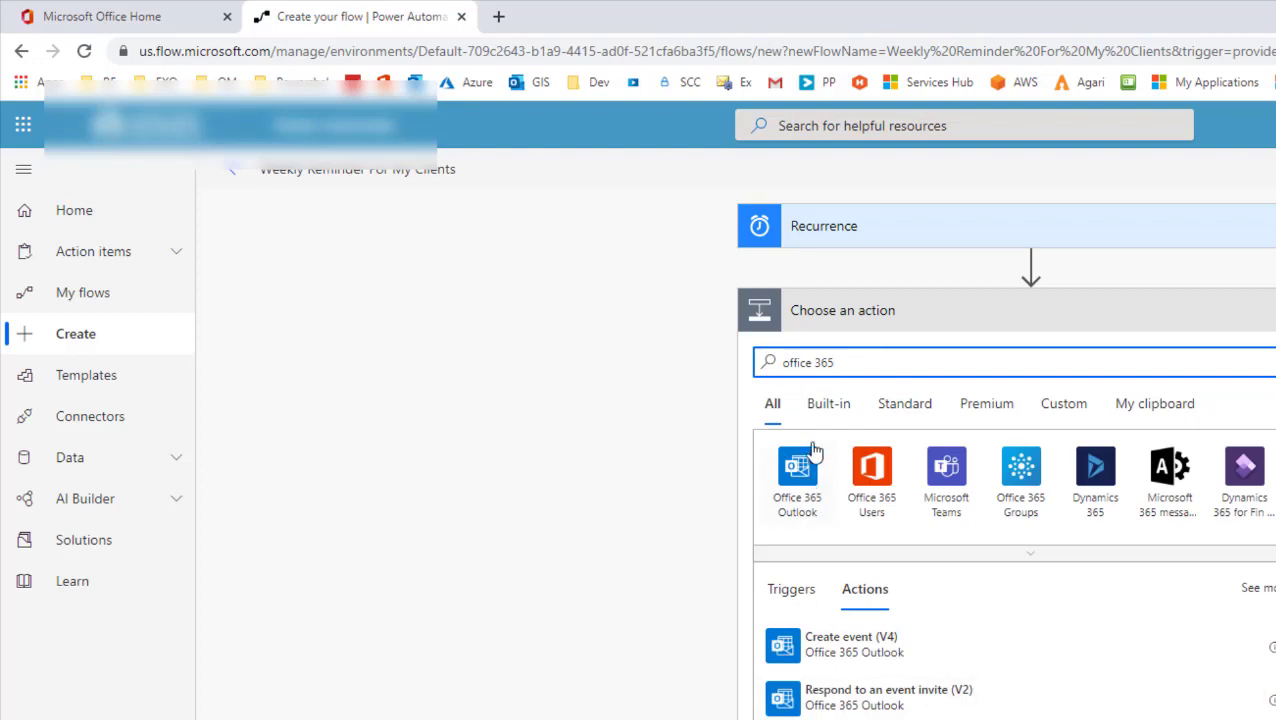
{"action": "left_click", "coordinate": [800, 505]}
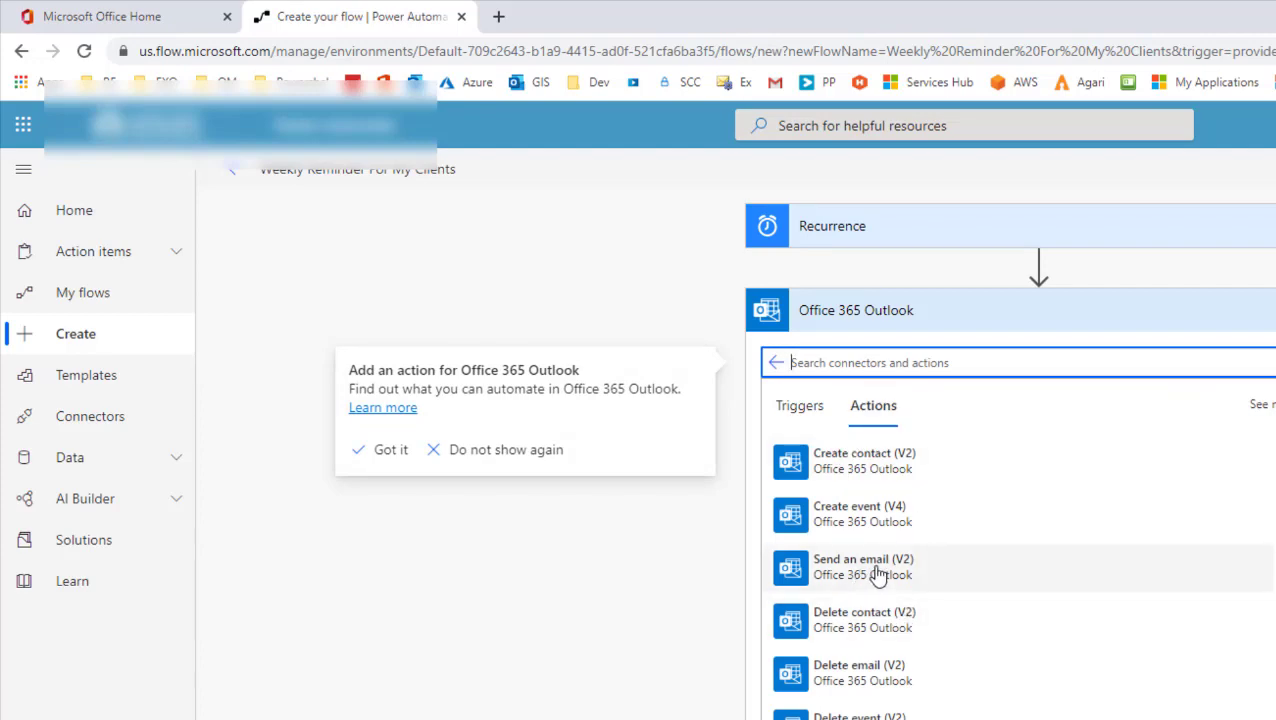
{"action": "left_click", "coordinate": [1038, 588]}
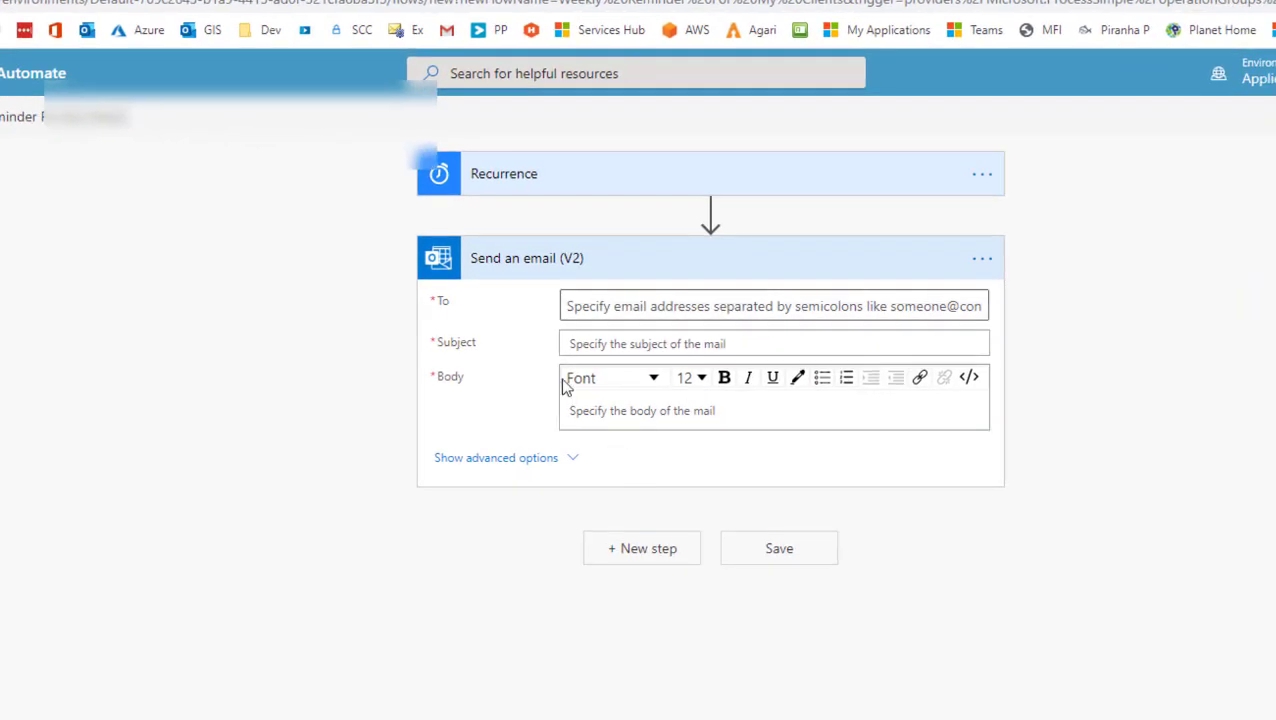
Step: Add the client's email address as the recipient in the To field
{"action": "left_click", "coordinate": [869, 330]}
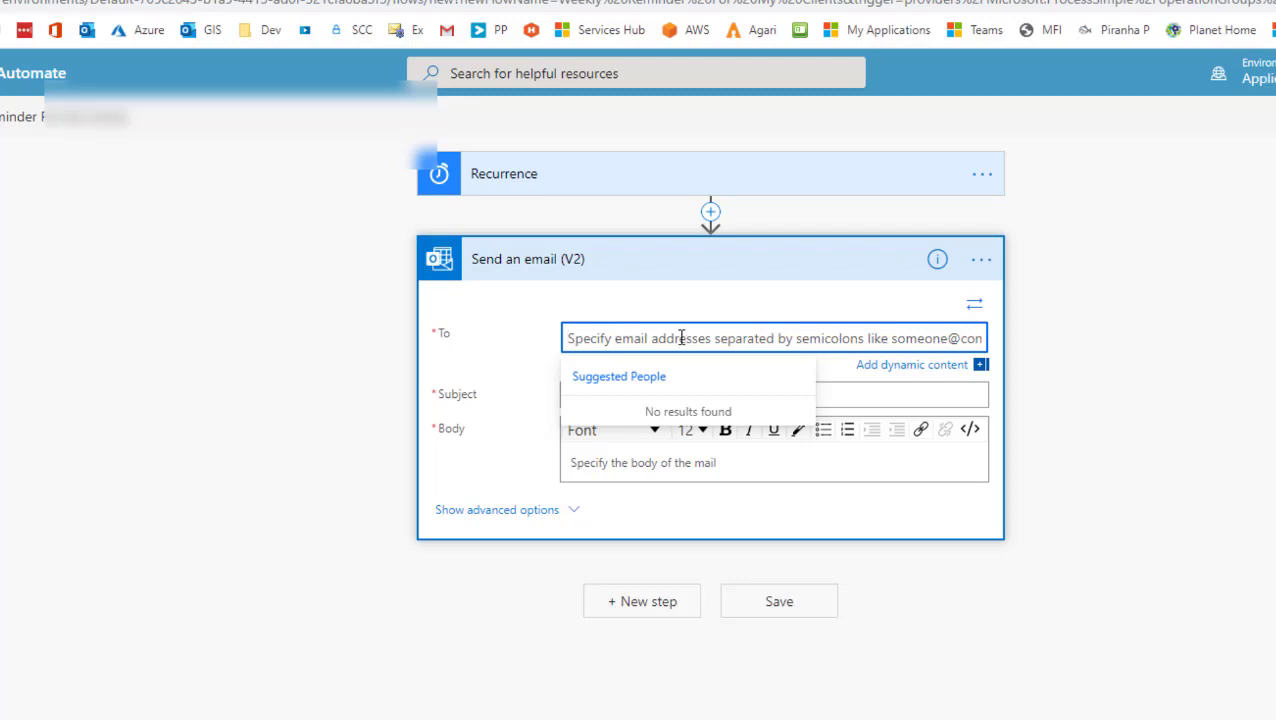
{"action": "type", "text": "tunde"}
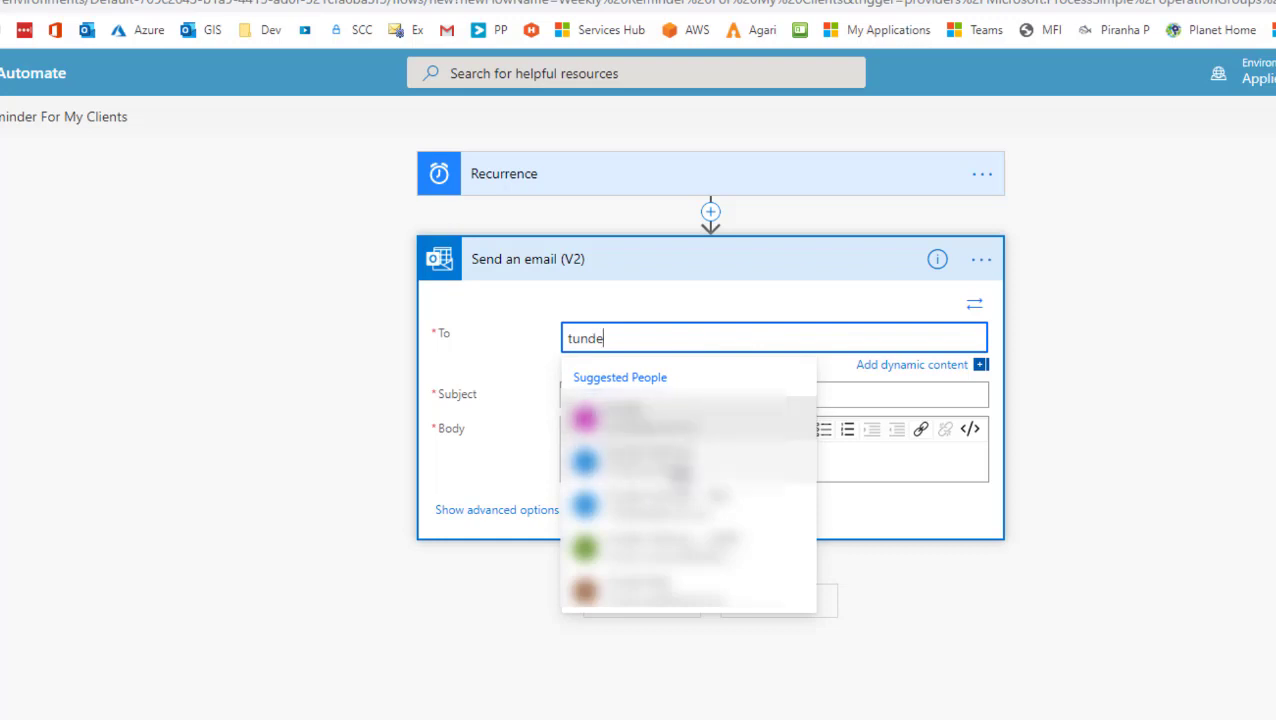
{"action": "left_click", "coordinate": [676, 462]}
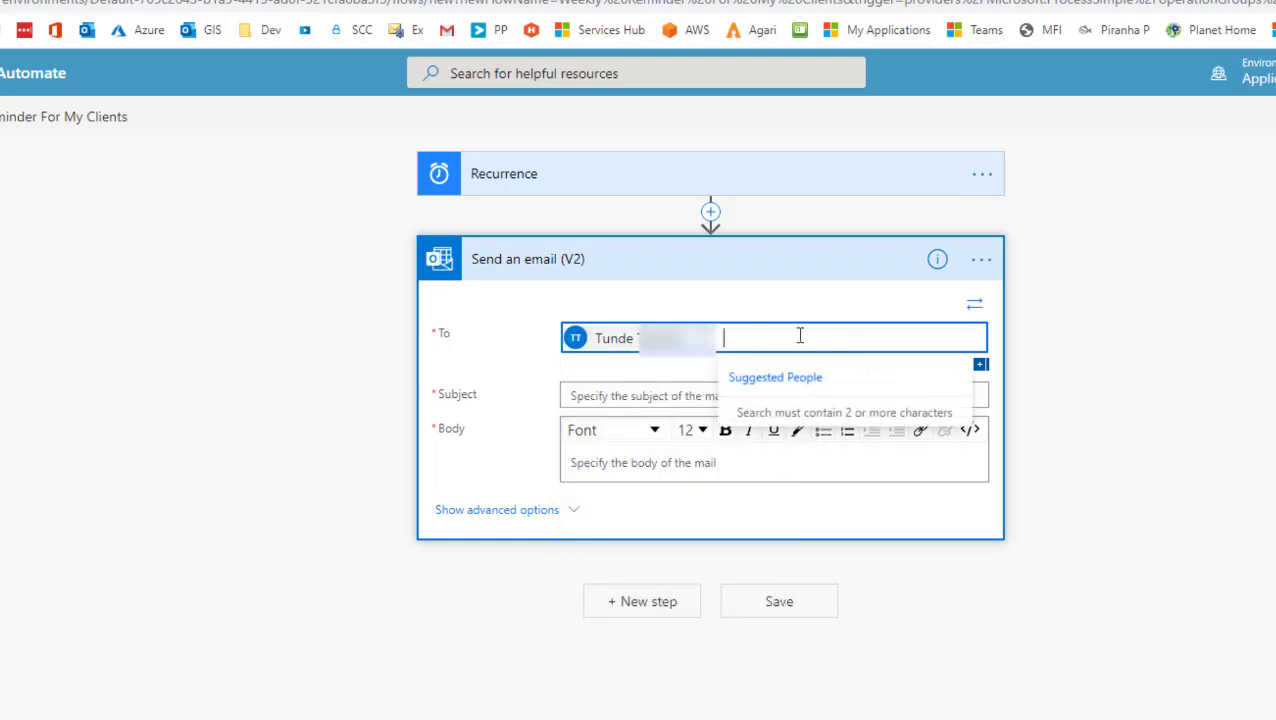
{"action": "type", "text": "tunde"}
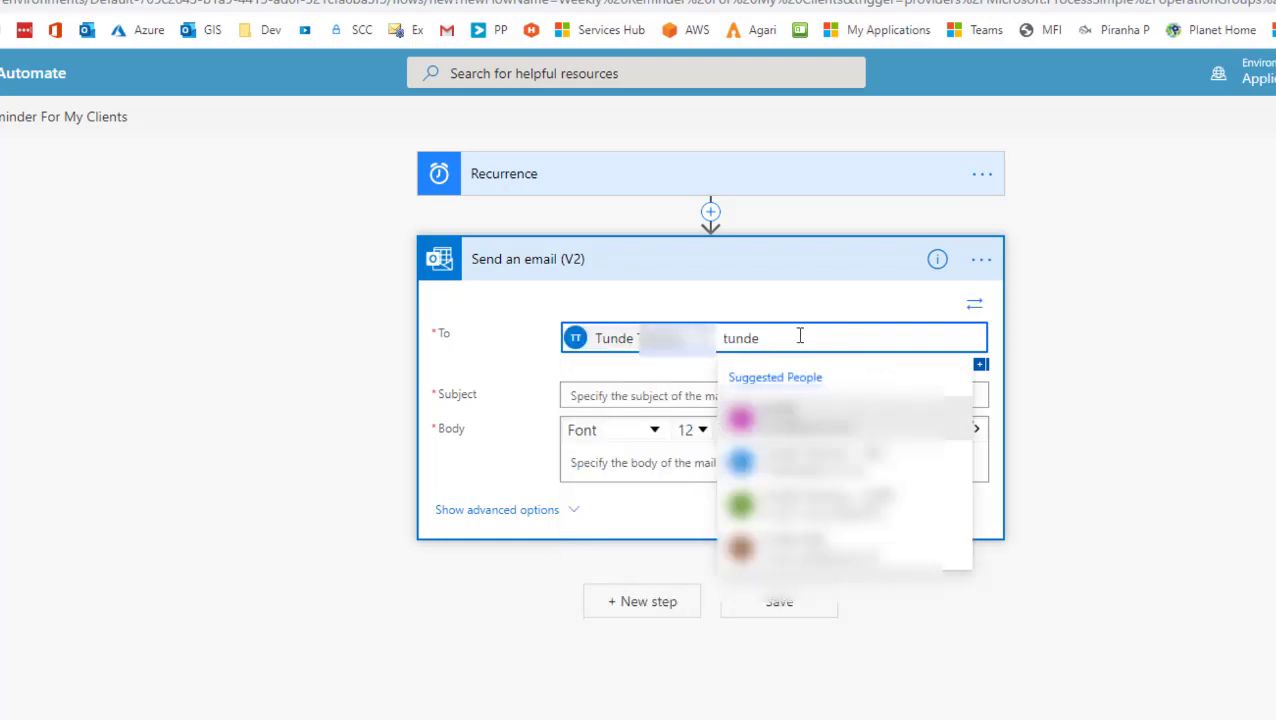
{"action": "type", "text": "_t"}
{"action": "key", "text": "BackSpace"}
{"action": "key", "text": "BackSpace"}
{"action": "type", "text": ".tc"}
{"action": "key", "text": "BackSpace"}
{"action": "key", "text": "BackSpace"}
{"action": "key", "text": "BackSpace"}
{"action": "type", "text": "i"}
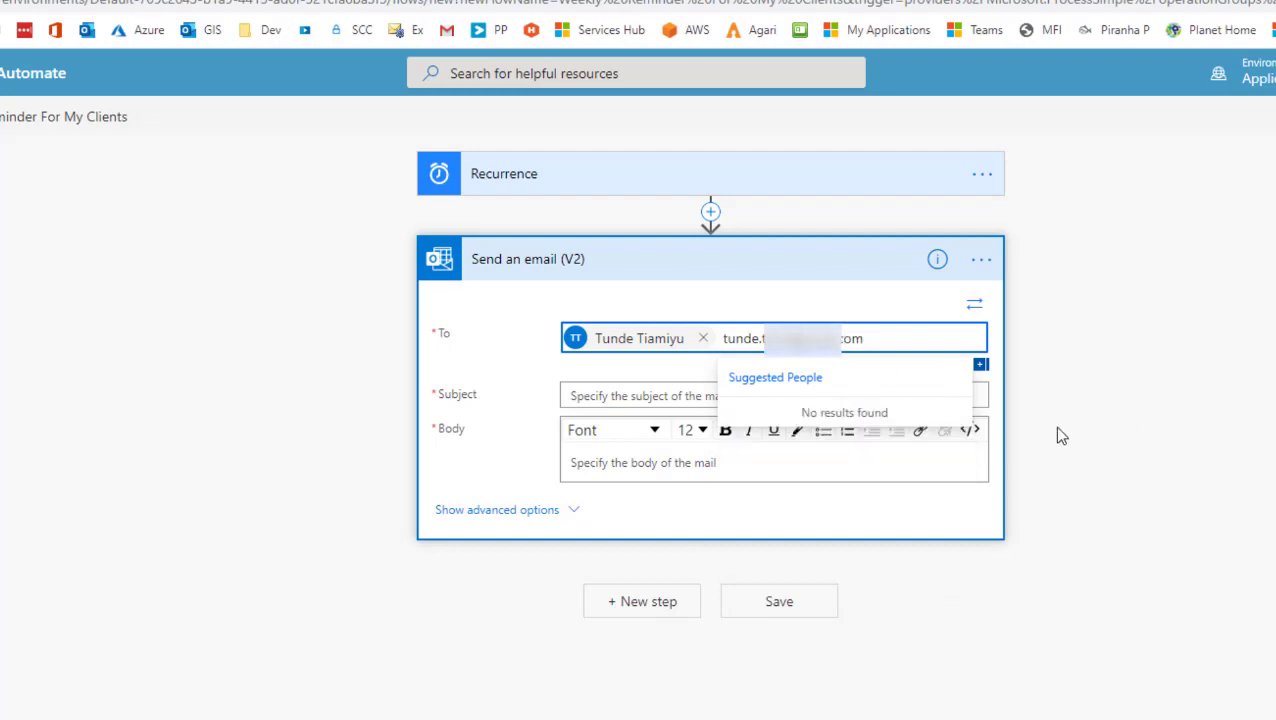
{"action": "left_click", "coordinate": [1054, 426]}
{"action": "left_click", "coordinate": [731, 337]}
{"action": "type", "text": ":"}
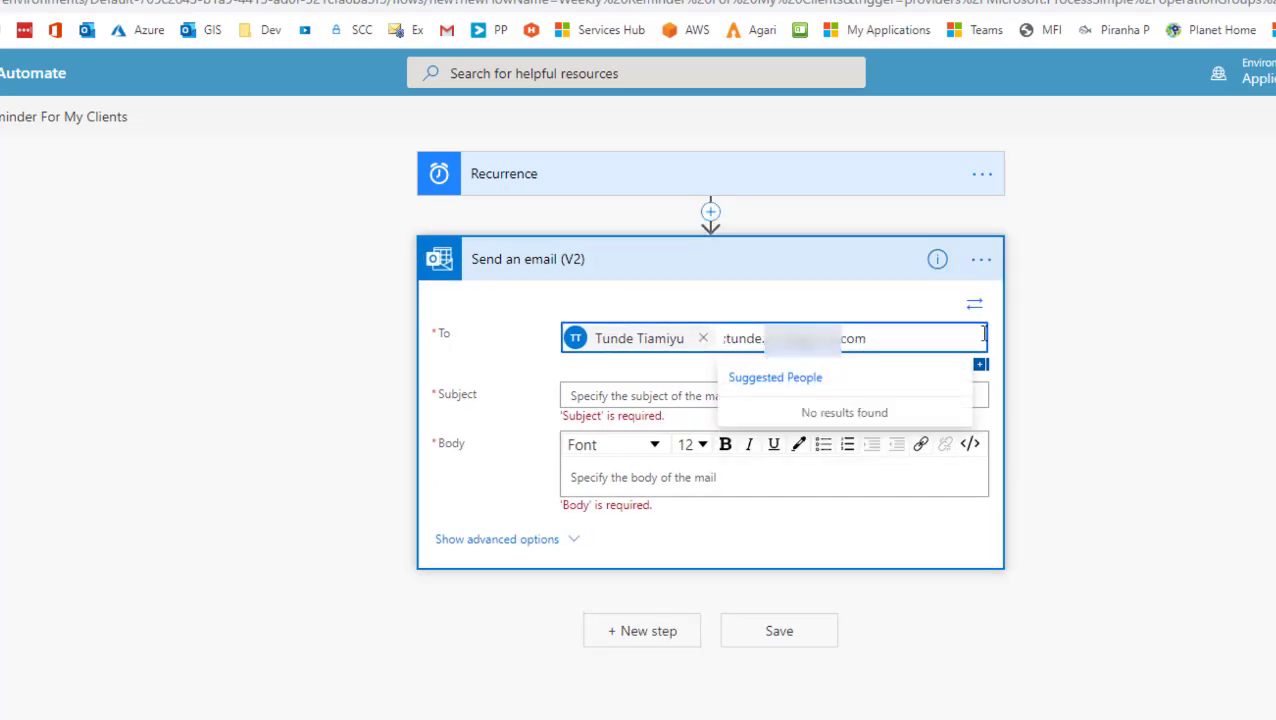
{"action": "left_click", "coordinate": [1071, 405]}
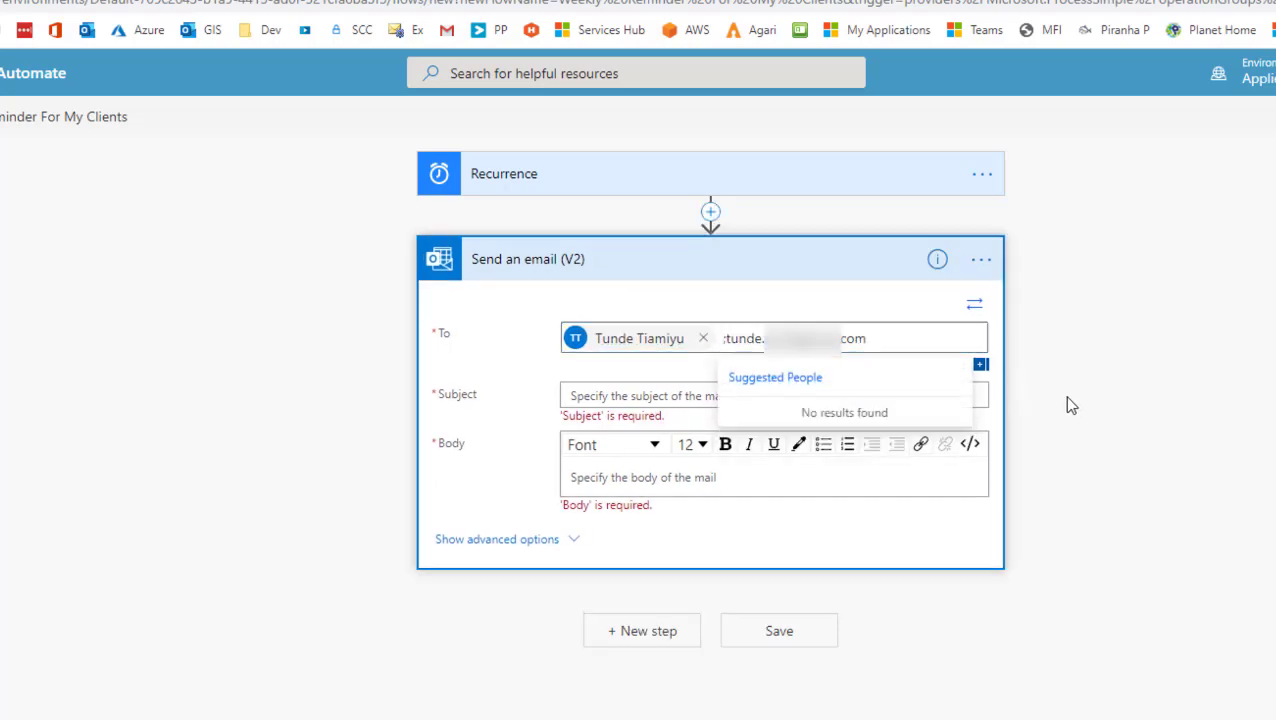
Step: Set the subject to 'Weekly Reminder - Please submit your expense report'
{"action": "left_click", "coordinate": [694, 400]}
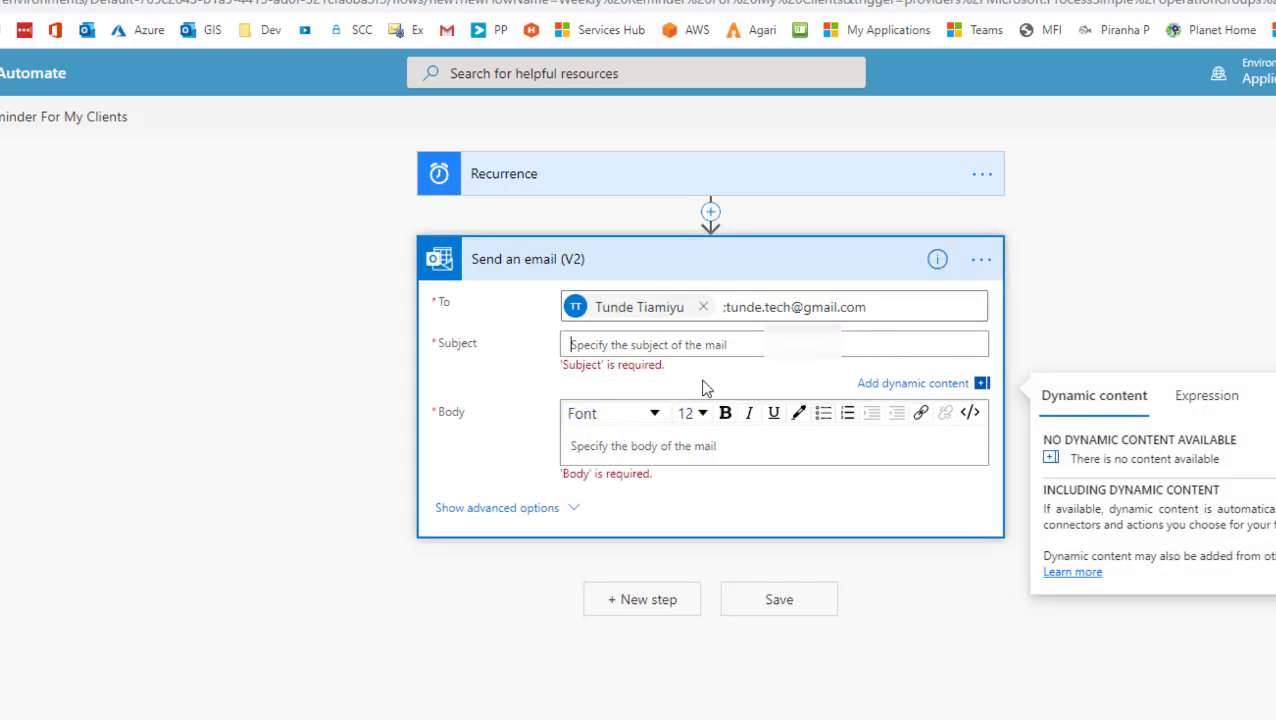
{"action": "type", "text": "We"}
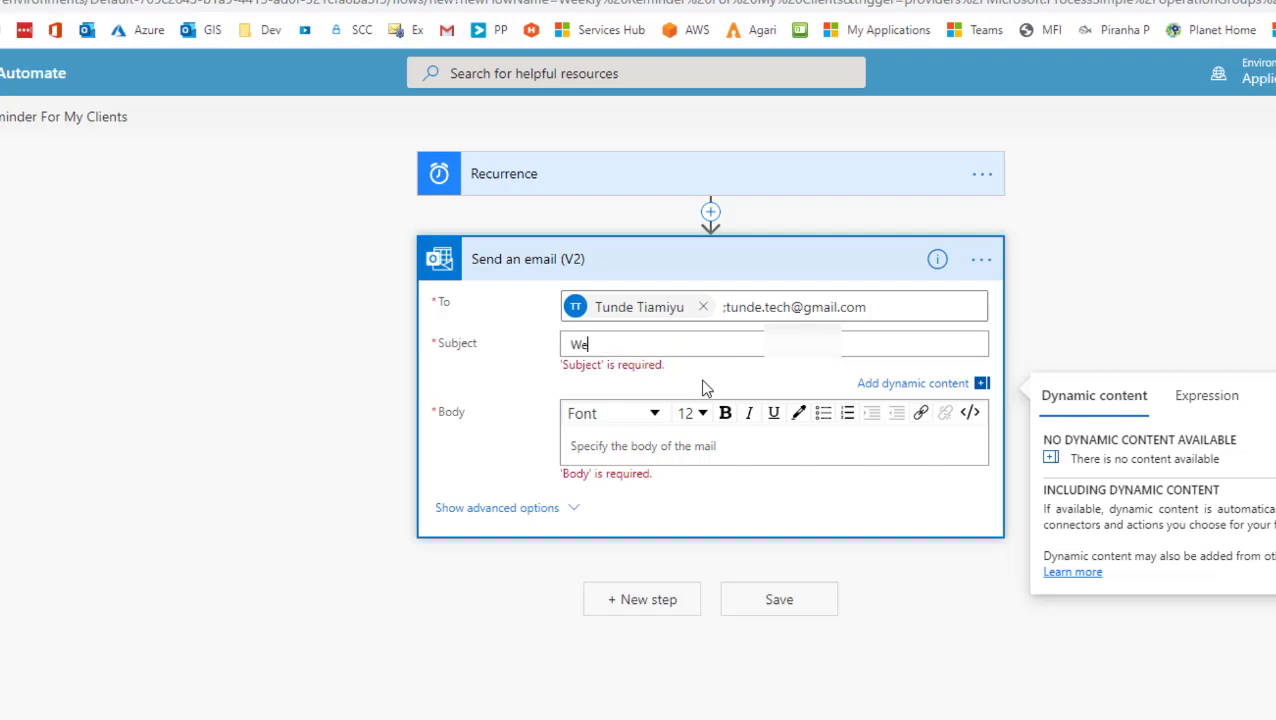
{"action": "key", "text": "BackSpace"}
{"action": "key", "text": "BackSpace"}
{"action": "key", "text": "BackSpace"}
{"action": "type", "text": "Weekly Reminder - Please sub"}
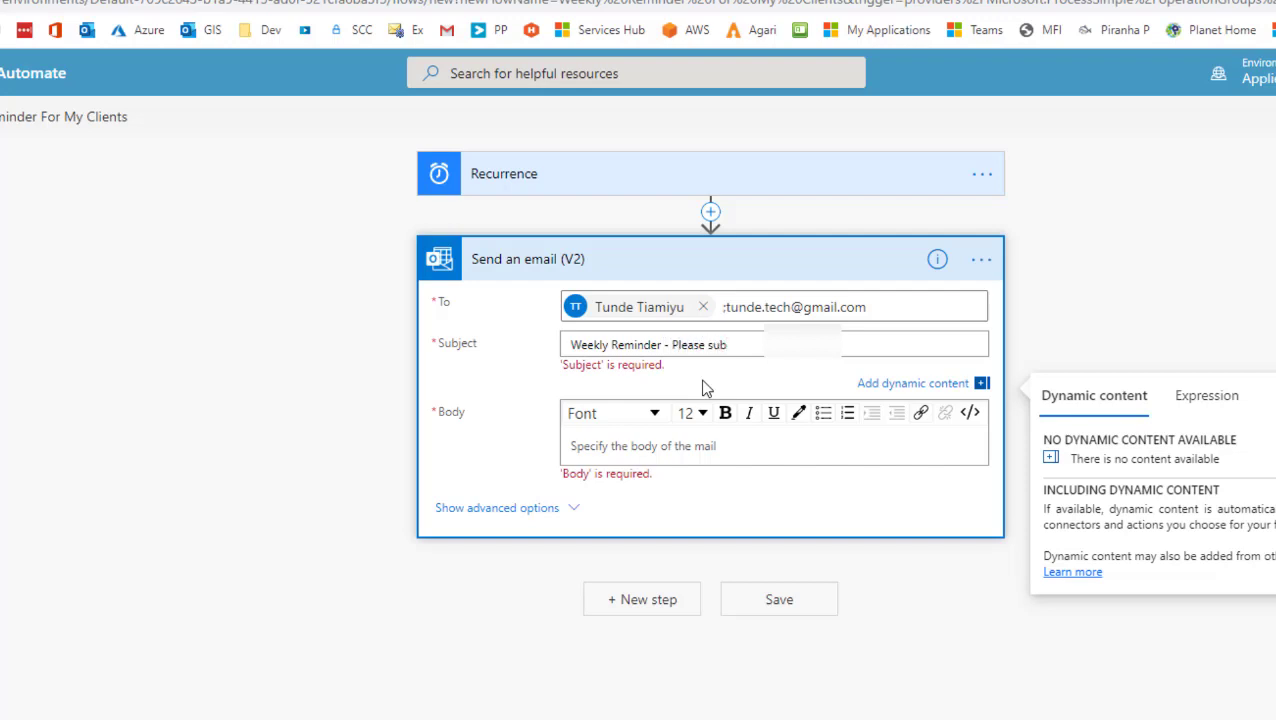
{"action": "type", "text": "mit your timesh"}
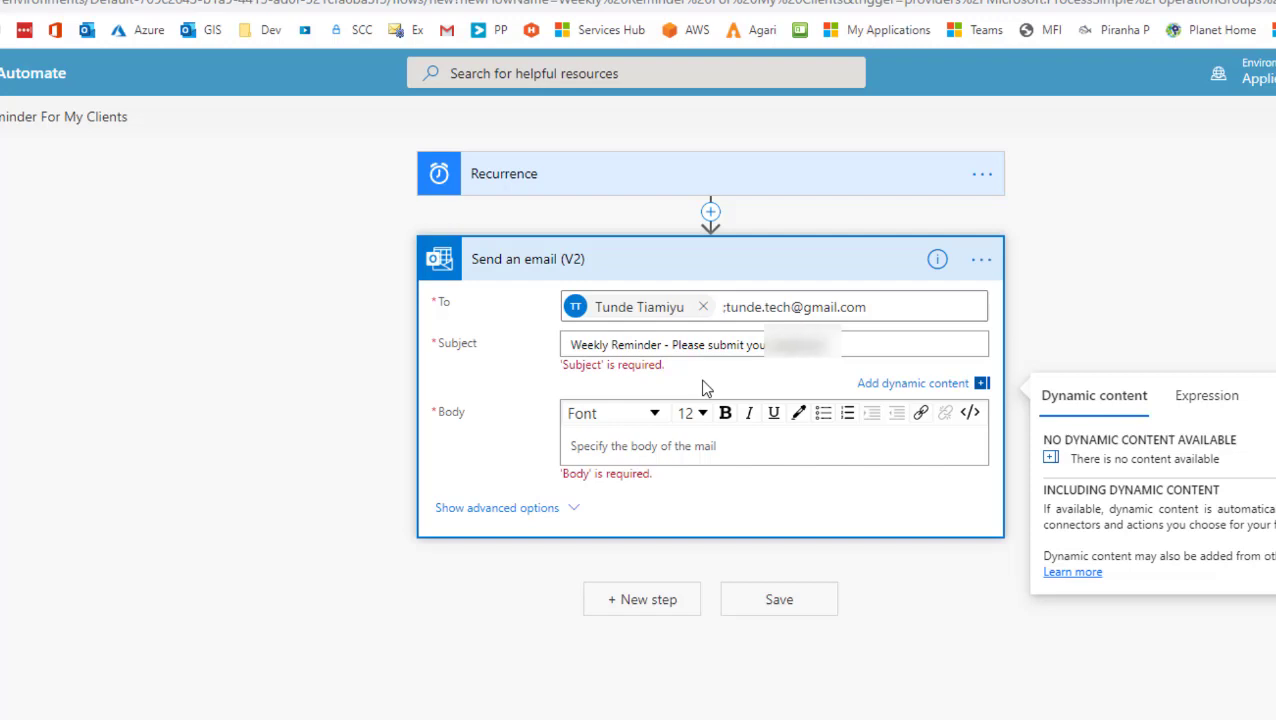
{"action": "type", "text": "e report"}
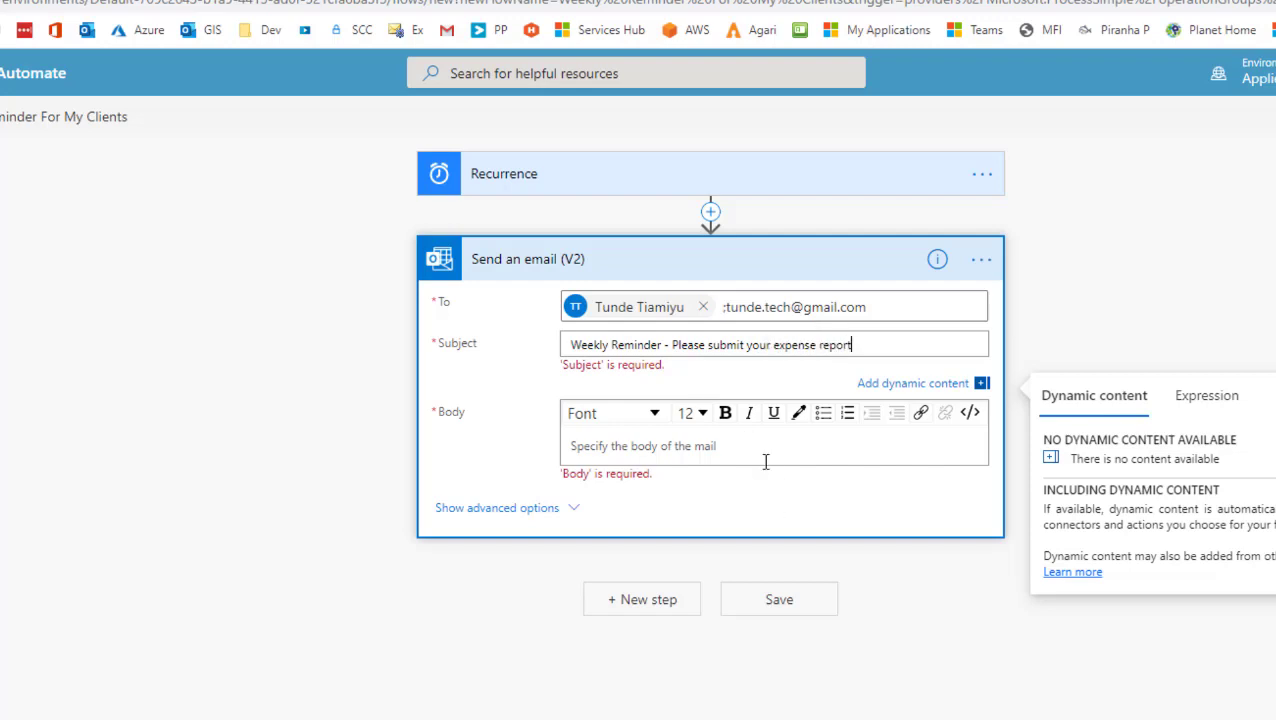
{"action": "left_click", "coordinate": [763, 457]}
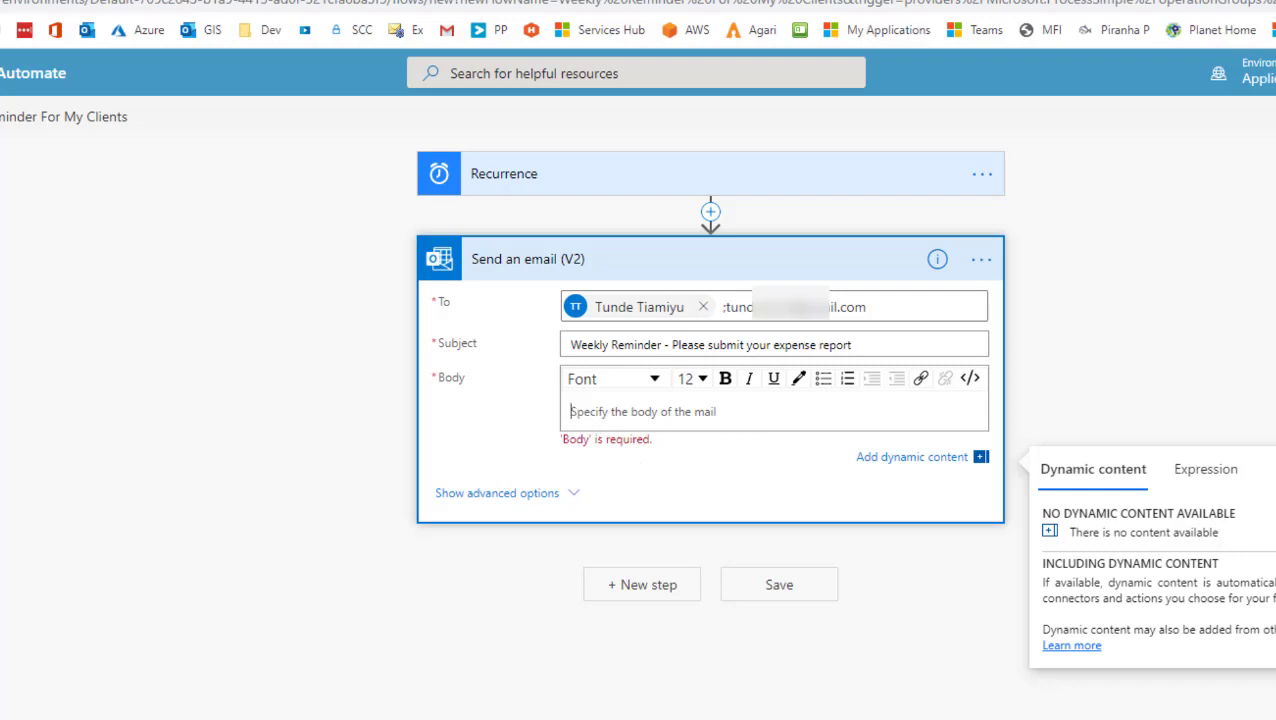
Step: Paste the meeting-tips text into the Body and delete the greeting paragraph
{"action": "left_click", "coordinate": [661, 411]}
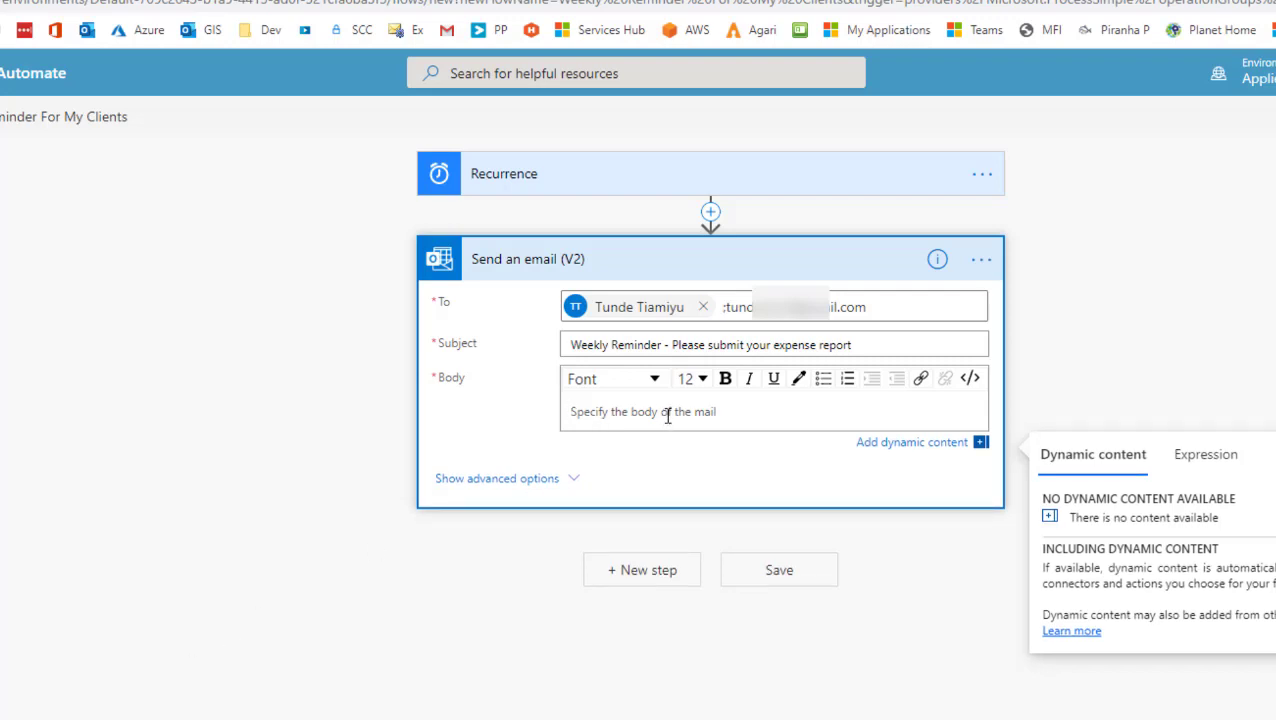
{"action": "key", "text": "ctrl+v"}
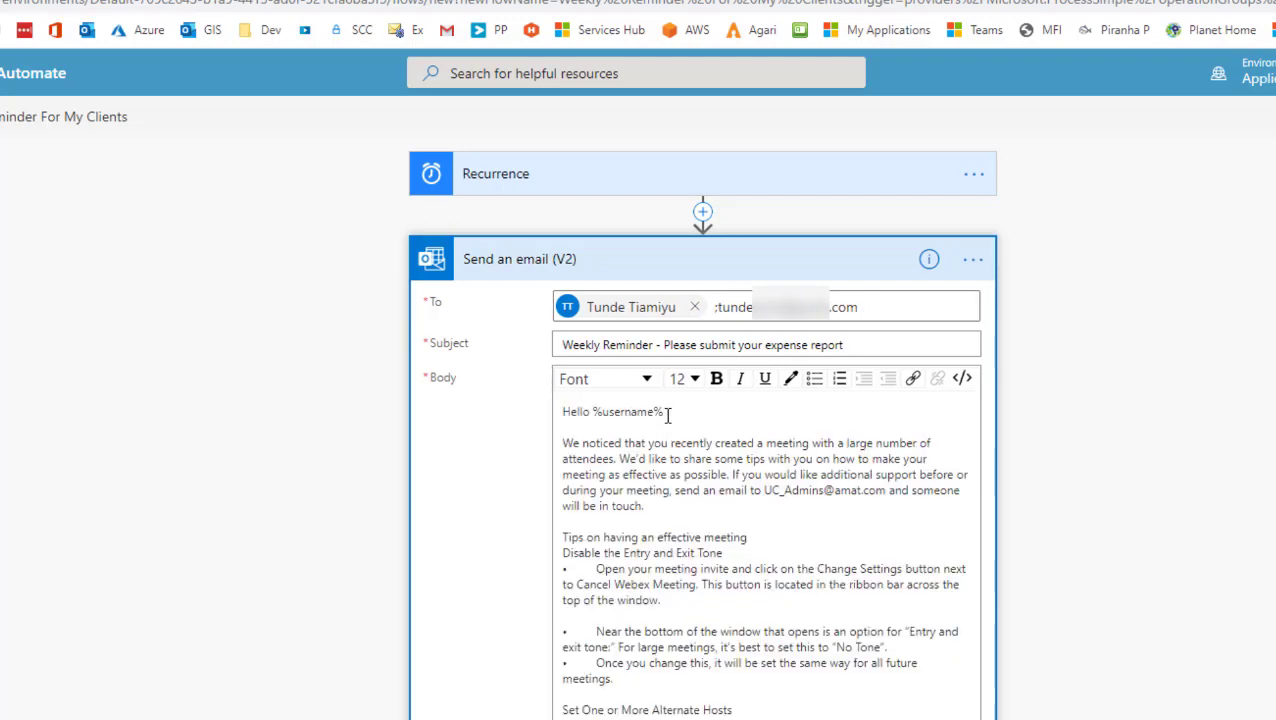
{"action": "scroll", "coordinate": [667, 380], "scroll_direction": "down", "scroll_amount": 1}
{"action": "double_click", "coordinate": [598, 315]}
{"action": "left_click_drag", "start_coordinate": [643, 408], "coordinate": [529, 305]}
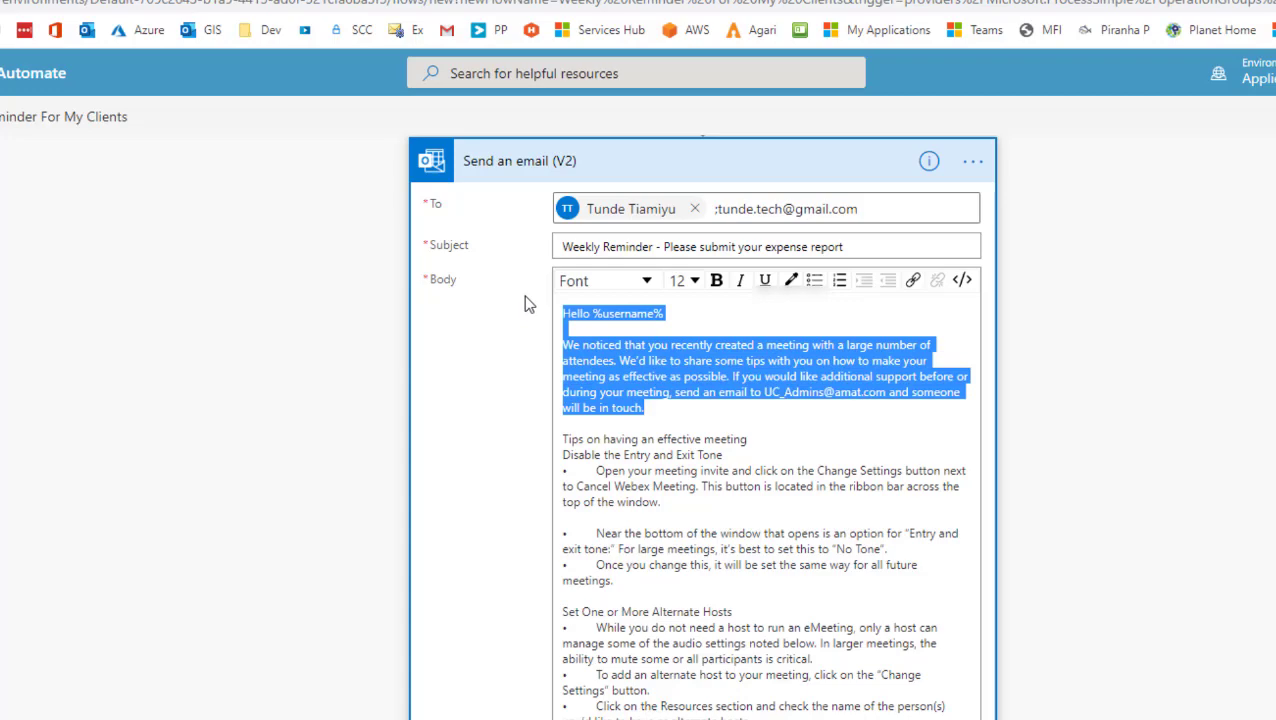
{"action": "key", "text": "Delete"}
{"action": "key", "text": "Delete"}
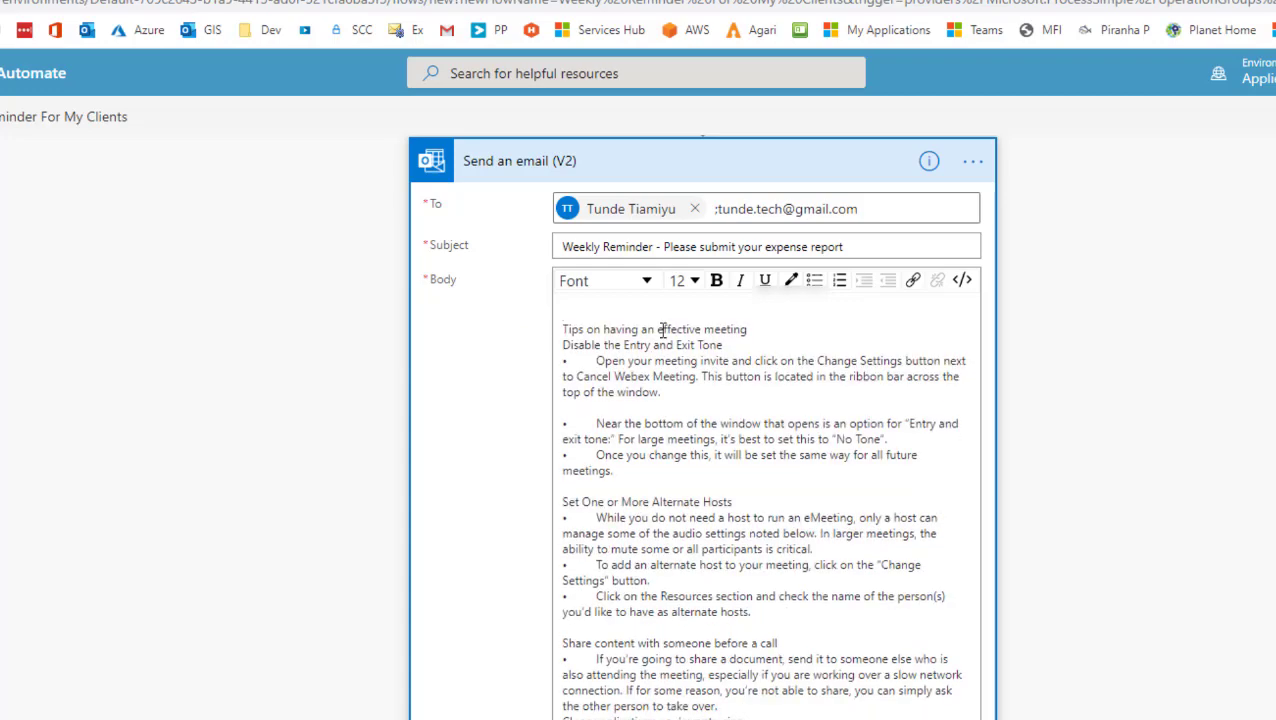
{"action": "key", "text": "Delete"}
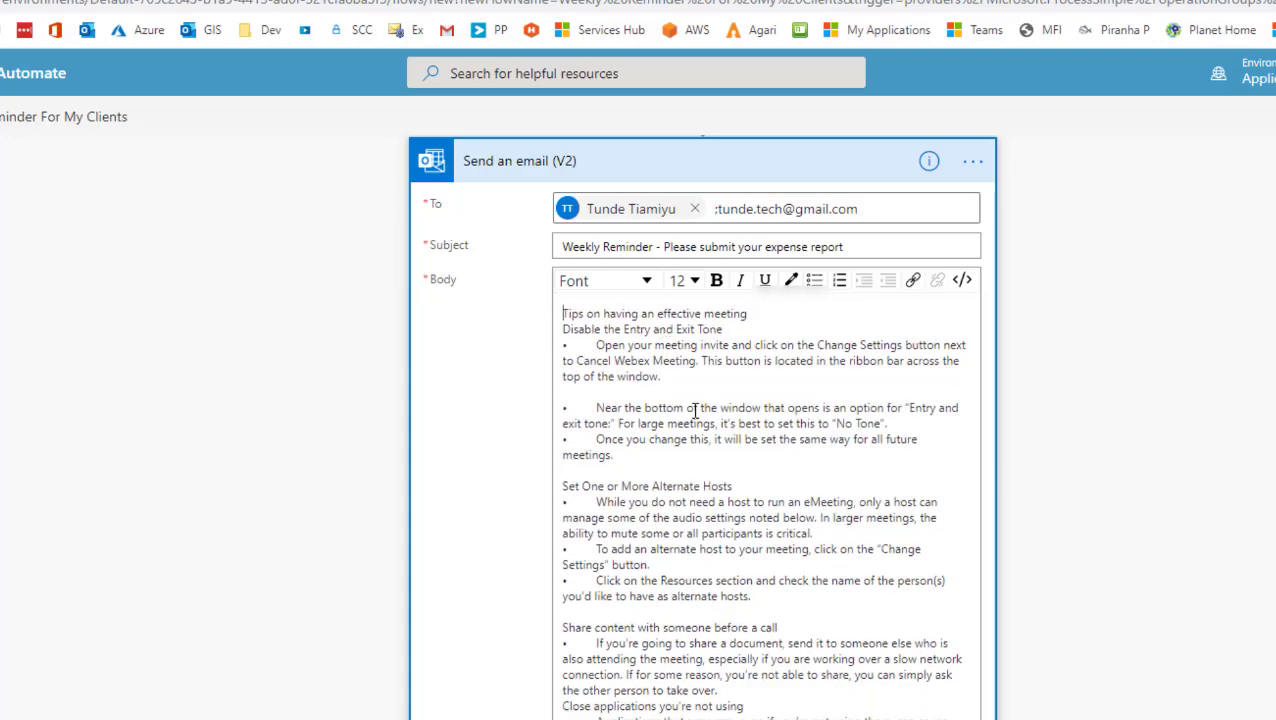
Step: Make the heading 'Tips on having an effective meeting' bold at font size 24
{"action": "scroll", "coordinate": [694, 444], "scroll_direction": "down", "scroll_amount": 3}
{"action": "scroll", "coordinate": [800, 638], "scroll_direction": "up", "scroll_amount": 2}
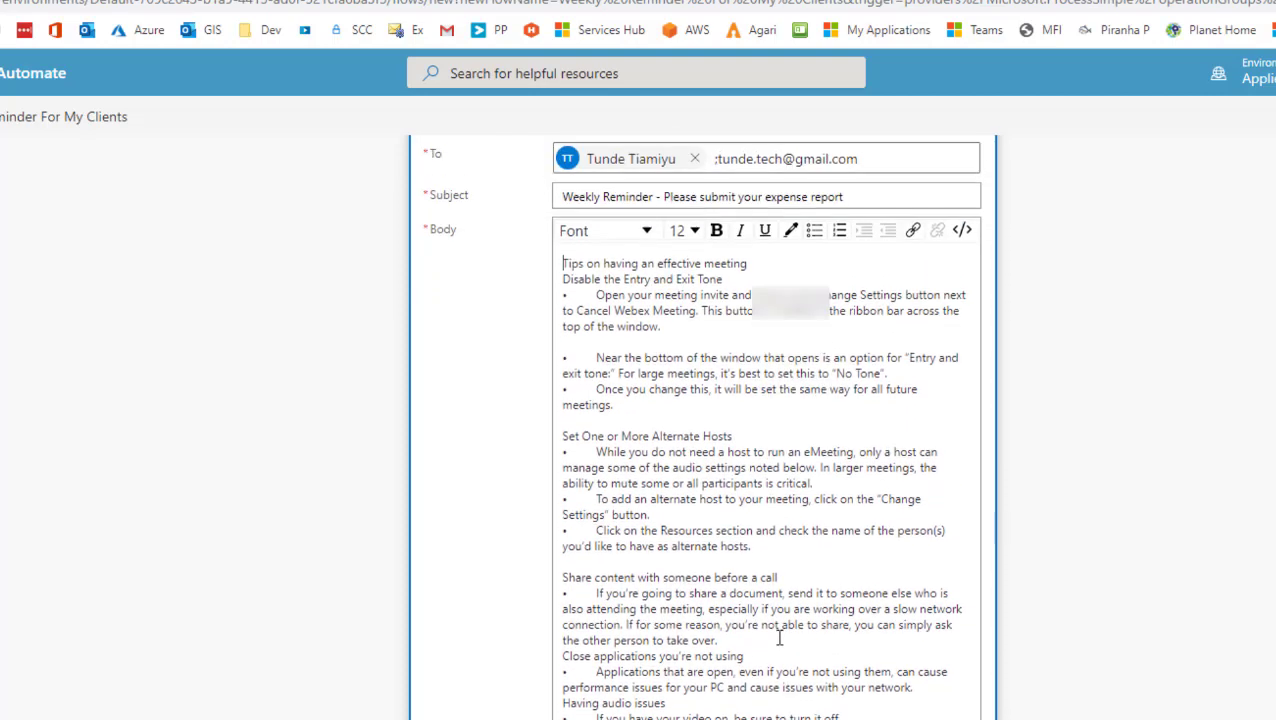
{"action": "left_click_drag", "start_coordinate": [674, 389], "coordinate": [948, 531]}
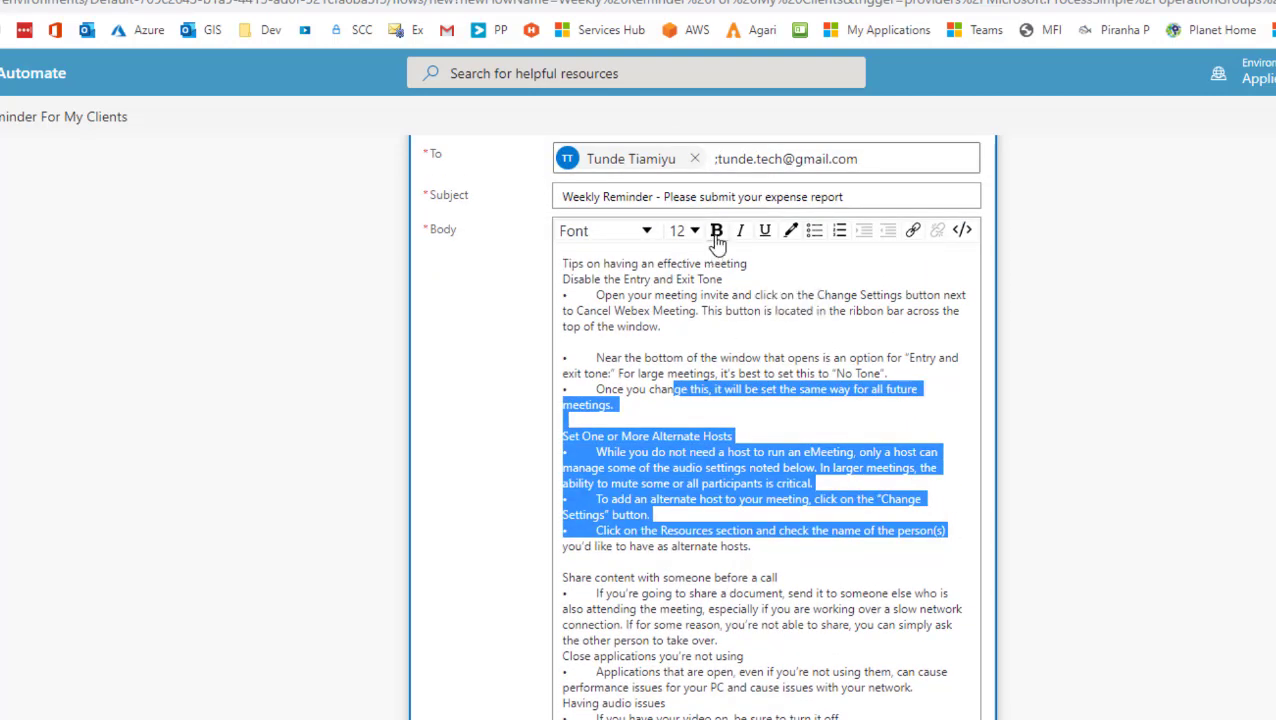
{"action": "left_click", "coordinate": [783, 282]}
{"action": "left_click_drag", "start_coordinate": [748, 263], "coordinate": [533, 265]}
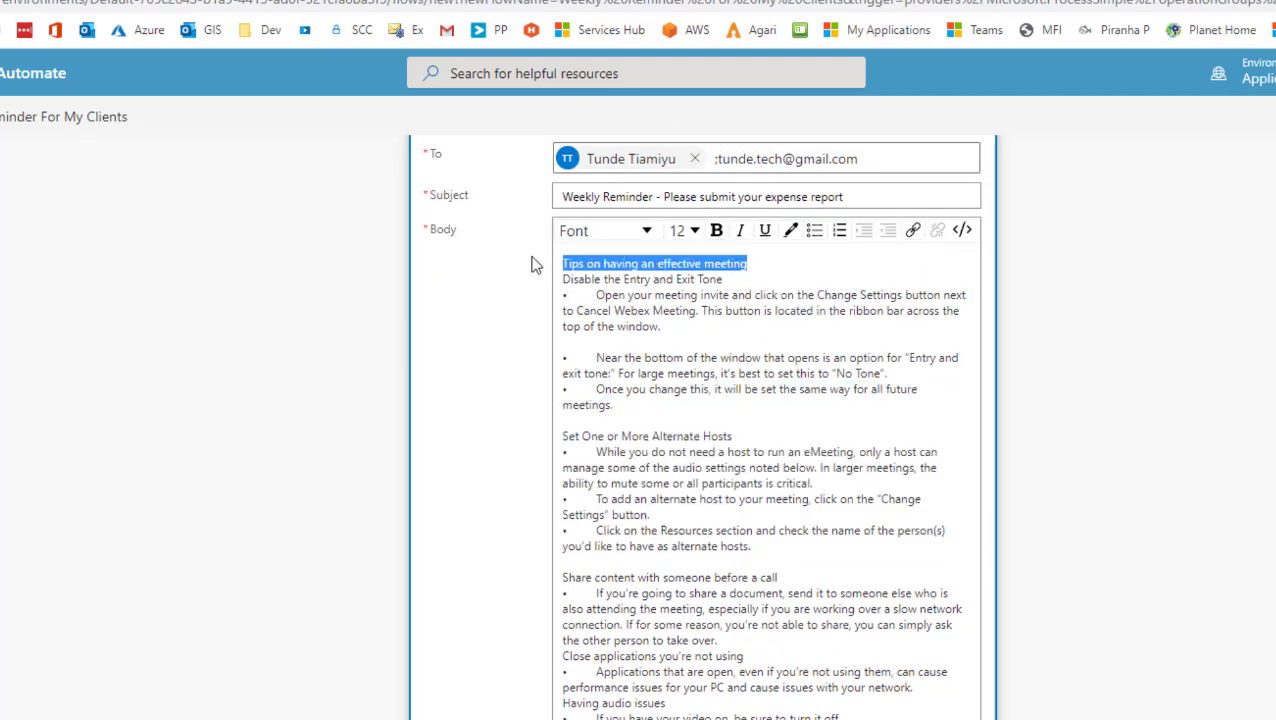
{"action": "left_click", "coordinate": [716, 233]}
{"action": "left_click", "coordinate": [777, 265]}
{"action": "left_click_drag", "start_coordinate": [786, 268], "coordinate": [548, 256]}
{"action": "left_click", "coordinate": [686, 231]}
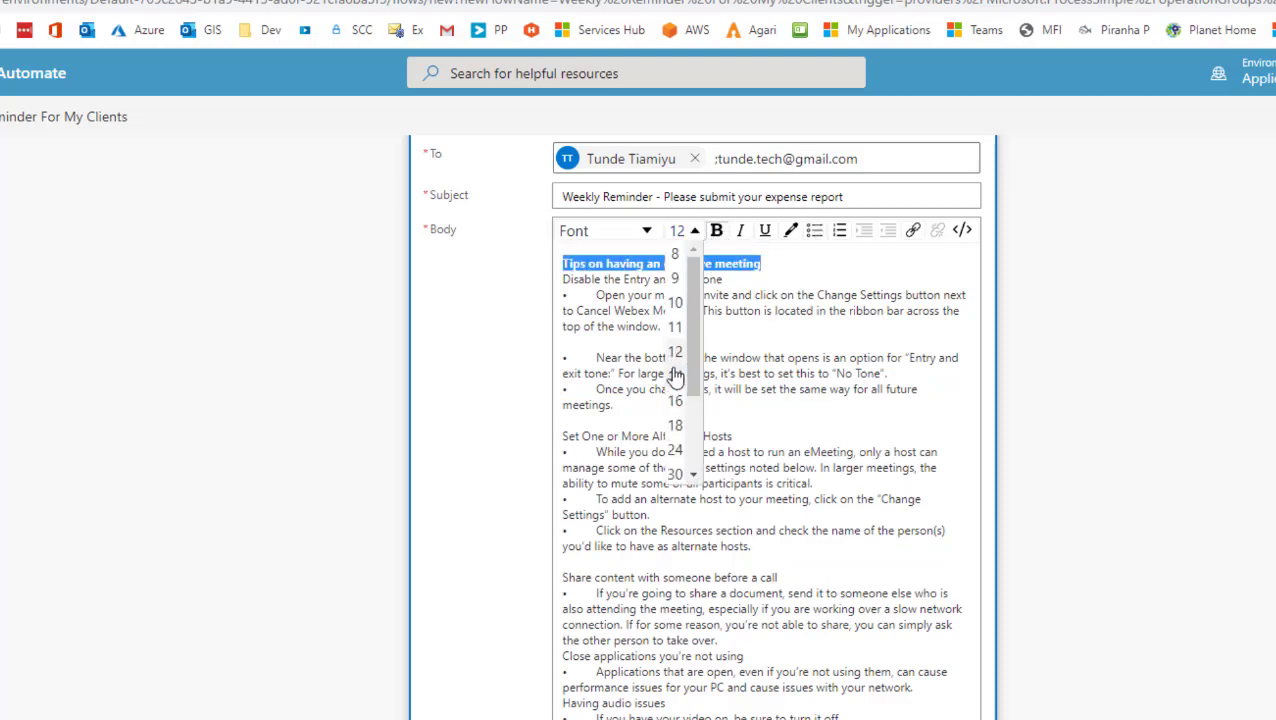
{"action": "left_click", "coordinate": [676, 450]}
{"action": "left_click", "coordinate": [650, 428]}
Step: Check the body's HTML code view, then return to the formatted editor and review it
{"action": "scroll", "coordinate": [683, 575], "scroll_direction": "up", "scroll_amount": 1}
{"action": "scroll", "coordinate": [683, 575], "scroll_direction": "up", "scroll_amount": 2}
{"action": "left_click", "coordinate": [964, 382]}
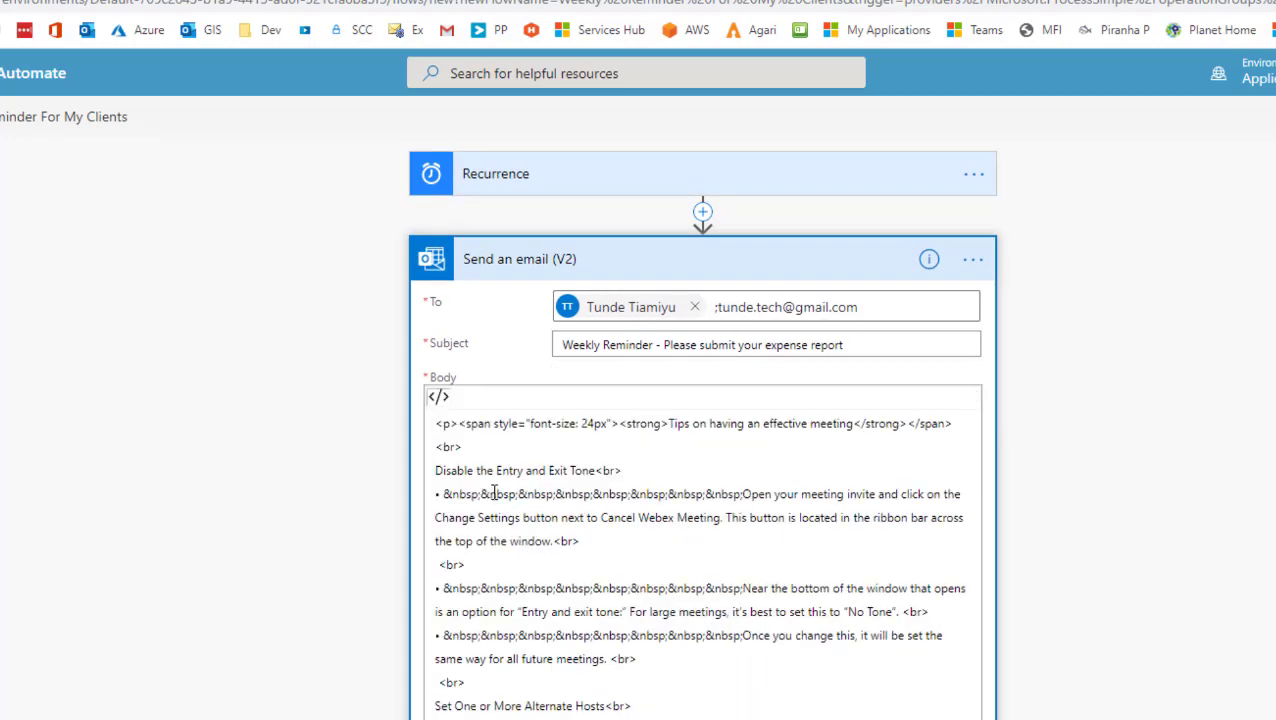
{"action": "left_click", "coordinate": [440, 397]}
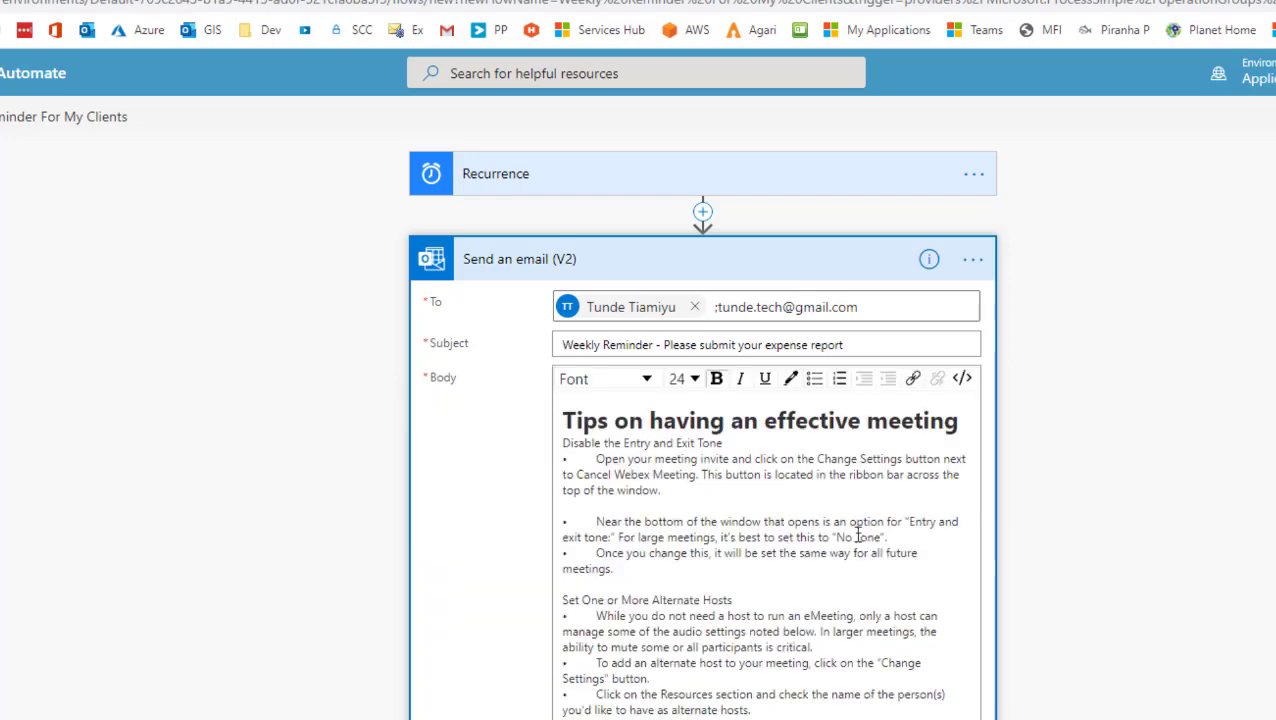
{"action": "scroll", "coordinate": [1097, 473], "scroll_direction": "down", "scroll_amount": 3}
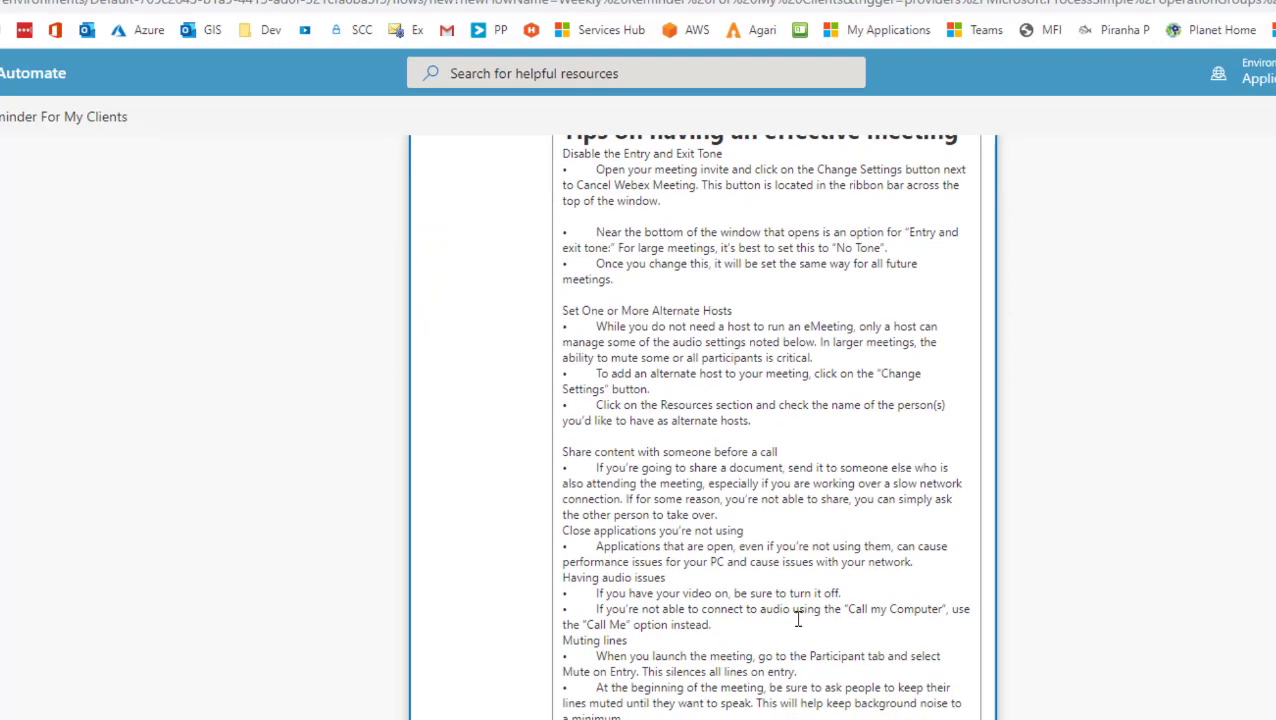
{"action": "scroll", "coordinate": [745, 578], "scroll_direction": "up", "scroll_amount": 3}
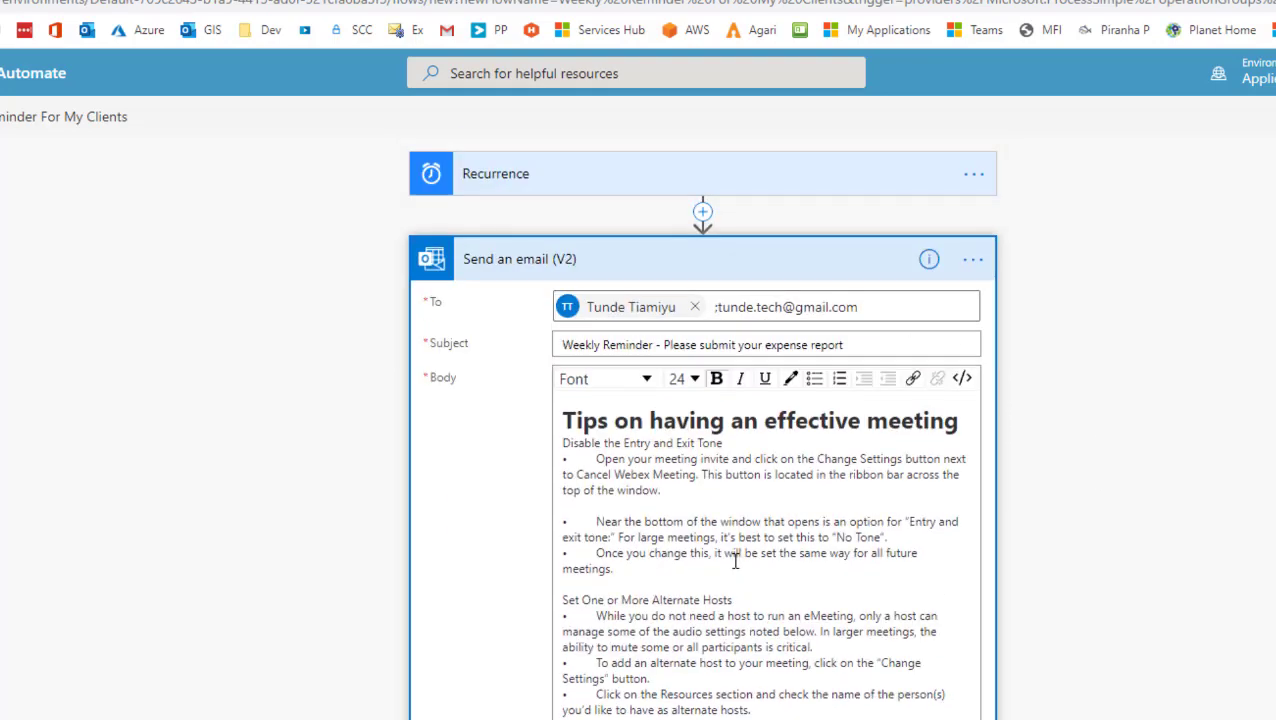
{"action": "scroll", "coordinate": [735, 562], "scroll_direction": "down", "scroll_amount": 3}
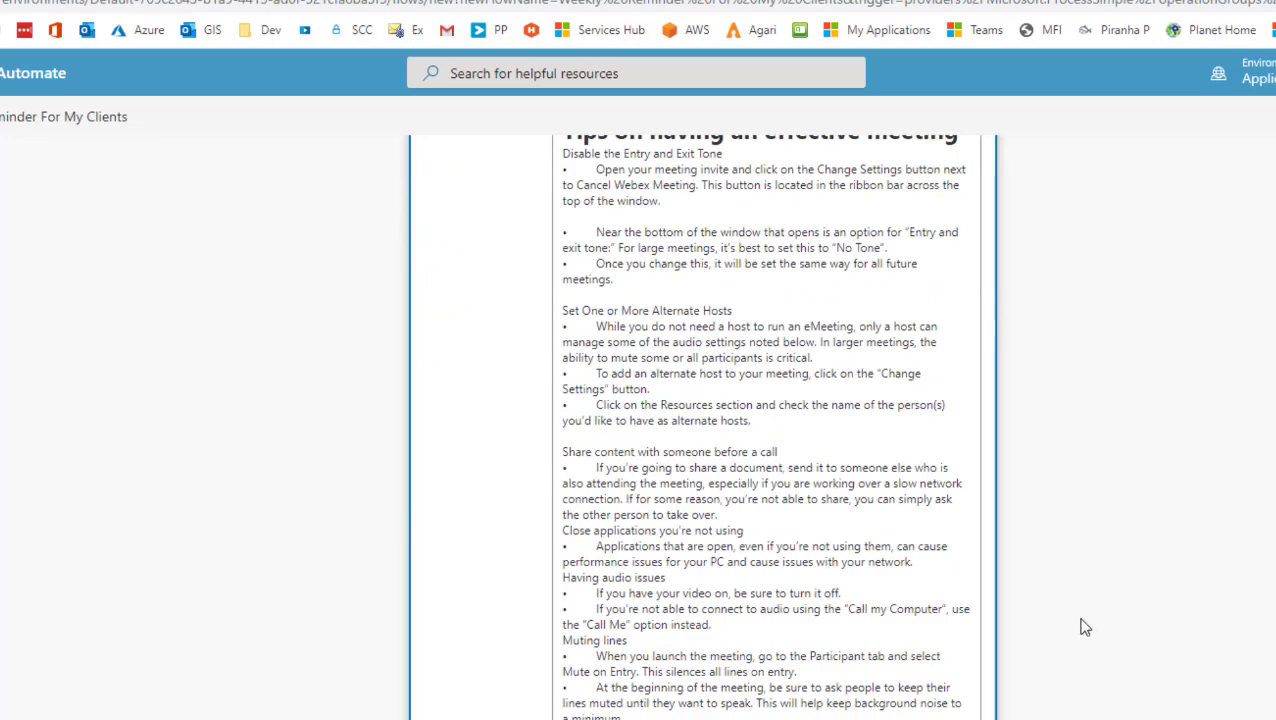
{"action": "scroll", "coordinate": [1085, 633], "scroll_direction": "down", "scroll_amount": 3}
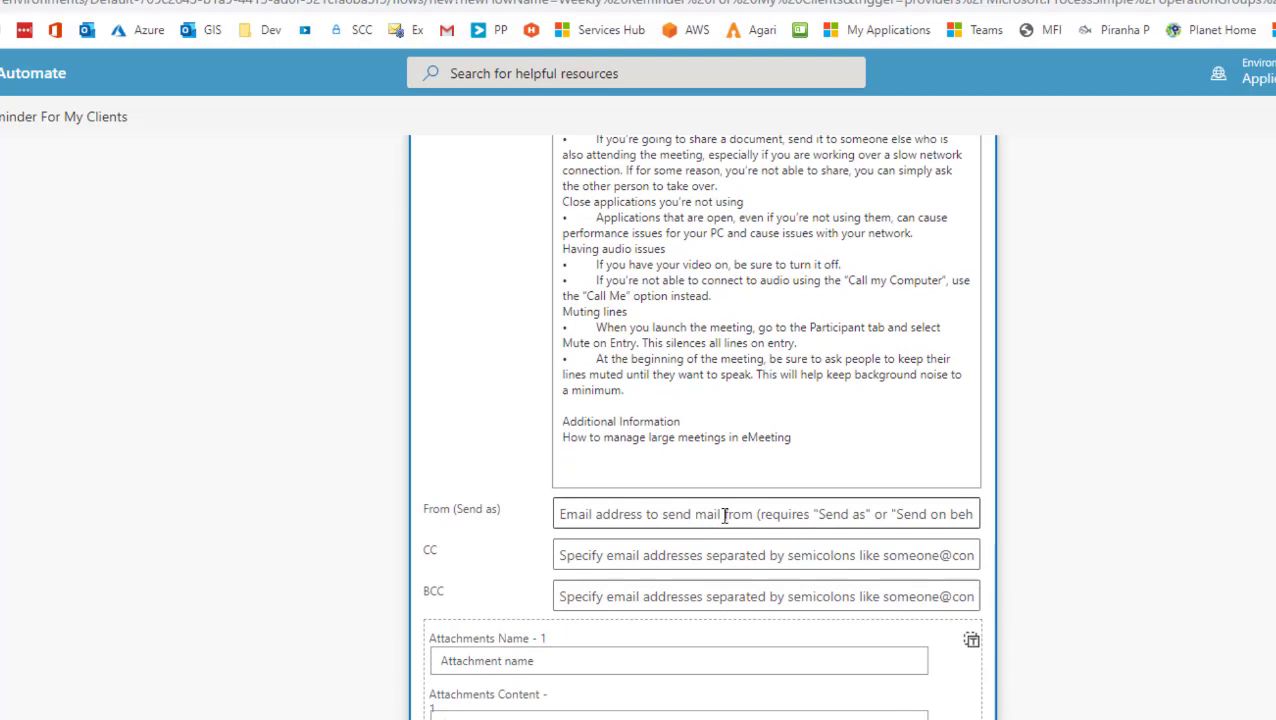
Step: In the email's advanced options, set Importance to High
{"action": "left_click", "coordinate": [725, 514]}
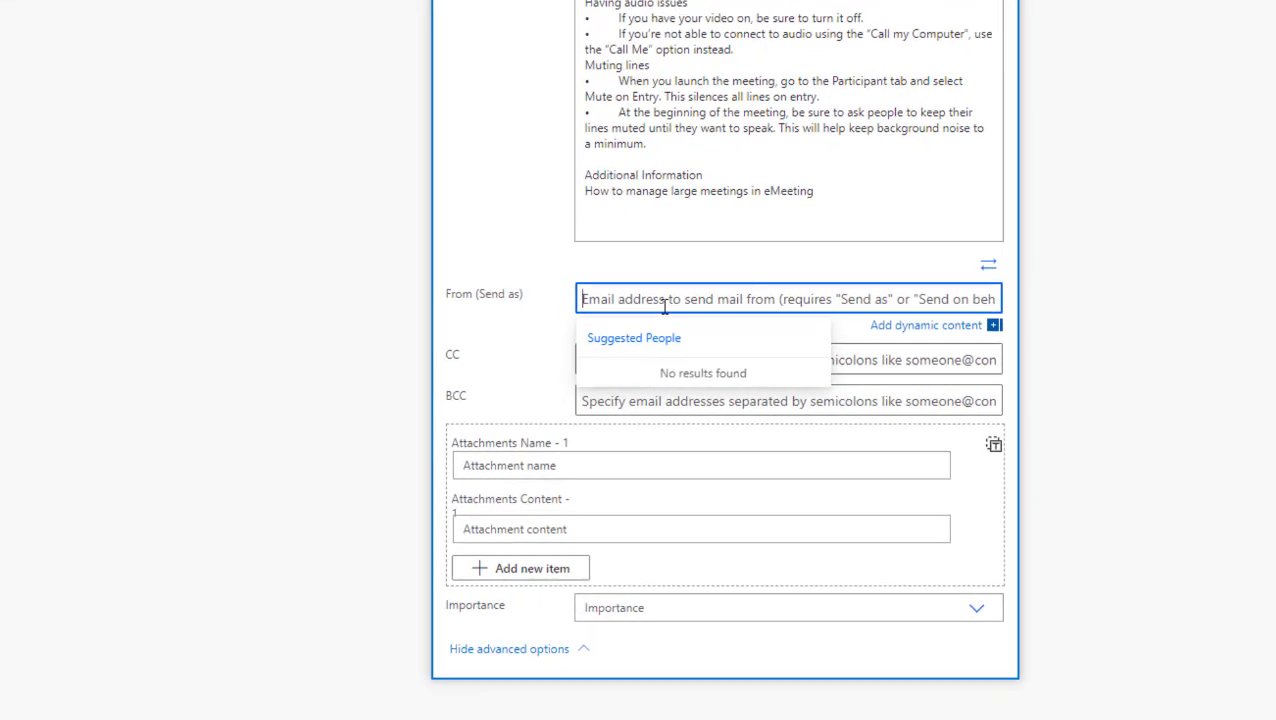
{"action": "left_click", "coordinate": [703, 401]}
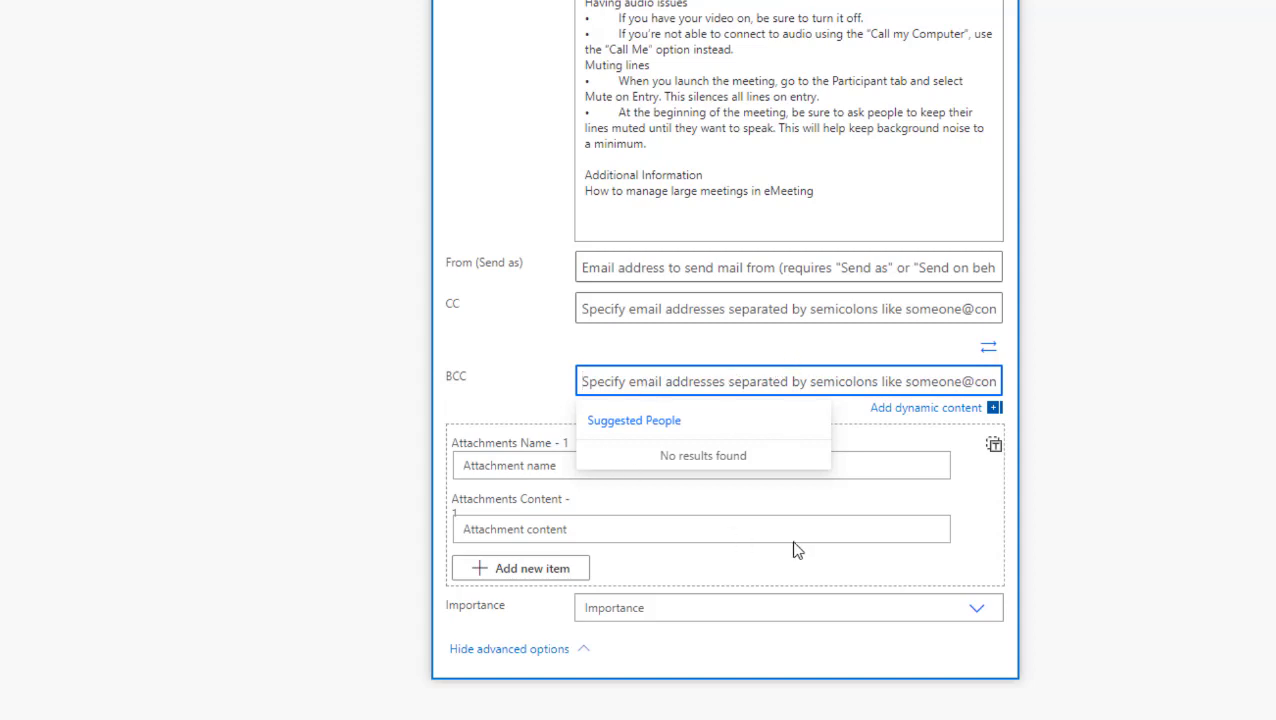
{"action": "scroll", "coordinate": [810, 535], "scroll_direction": "down", "scroll_amount": 1}
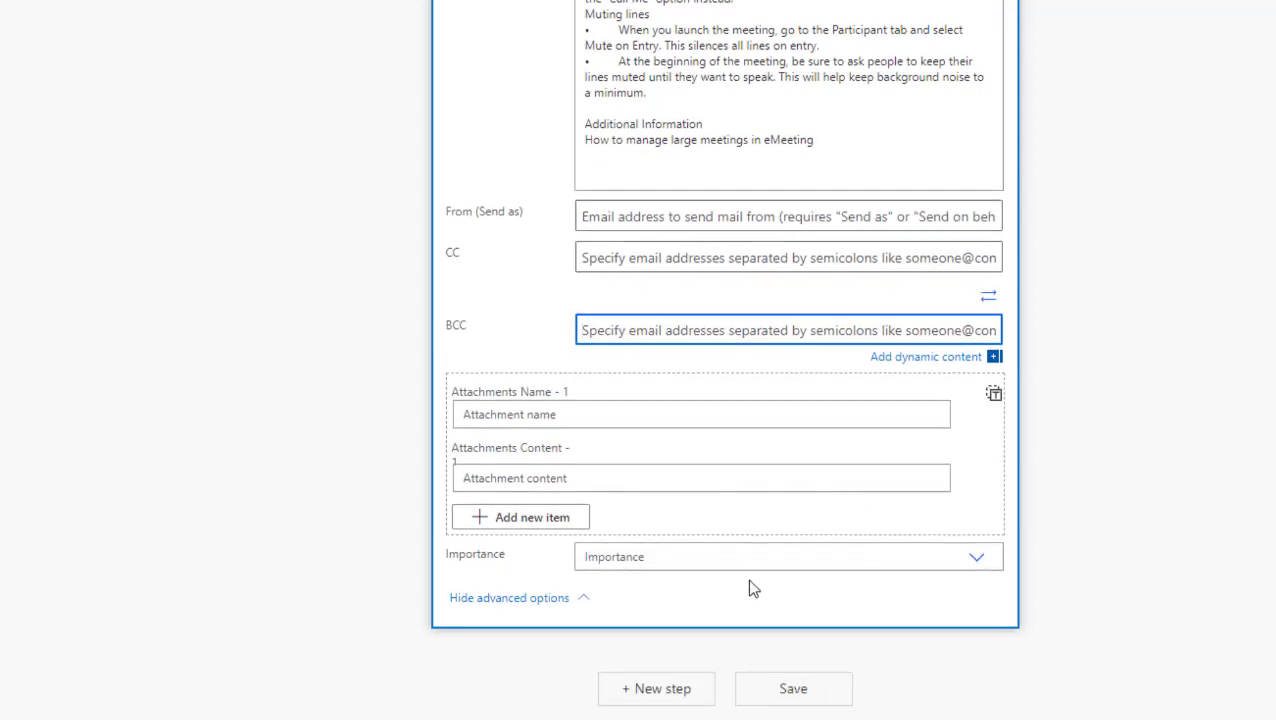
{"action": "left_click", "coordinate": [708, 563]}
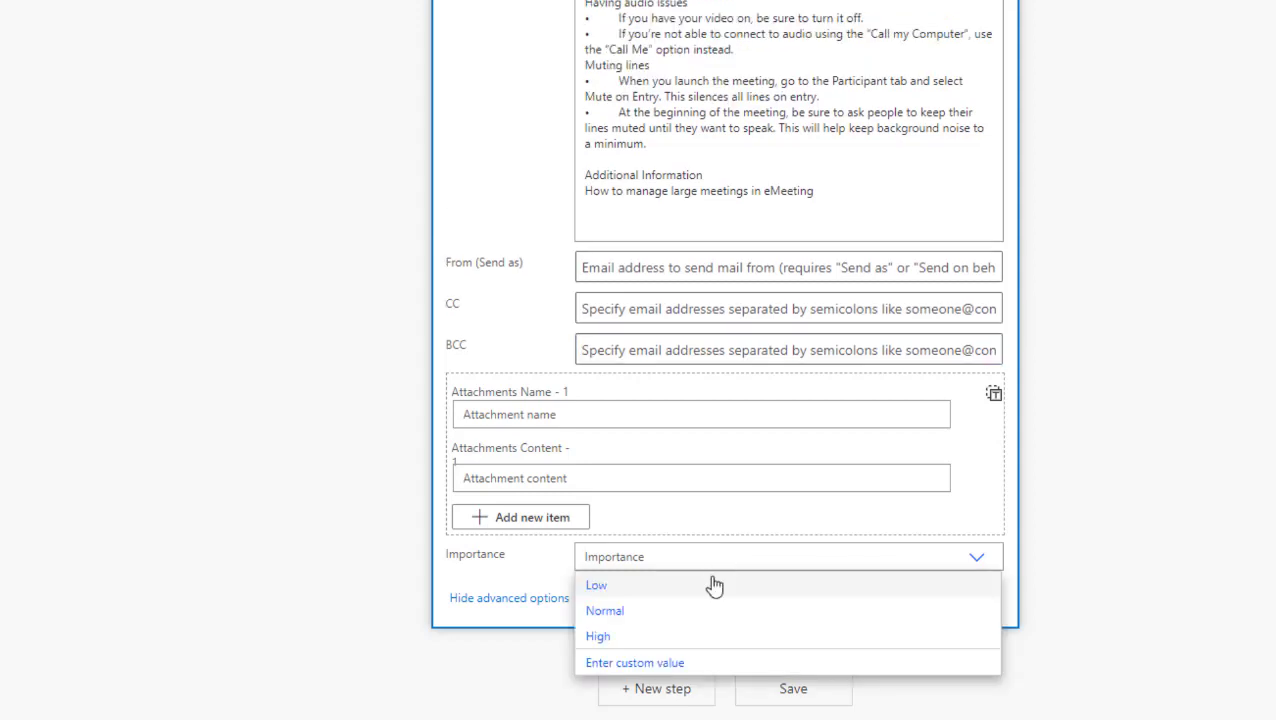
{"action": "left_click", "coordinate": [592, 637]}
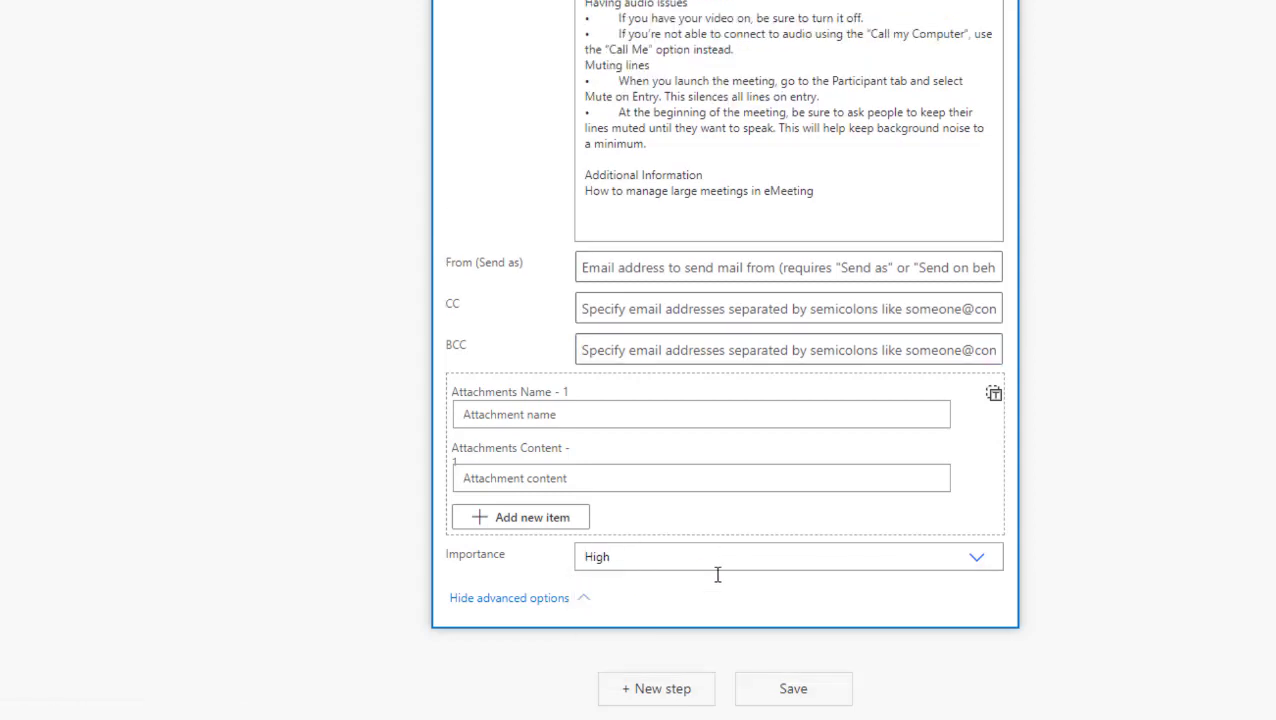
{"action": "scroll", "coordinate": [837, 401], "scroll_direction": "up", "scroll_amount": 8}
{"action": "scroll", "coordinate": [638, 378], "scroll_direction": "down", "scroll_amount": 5}
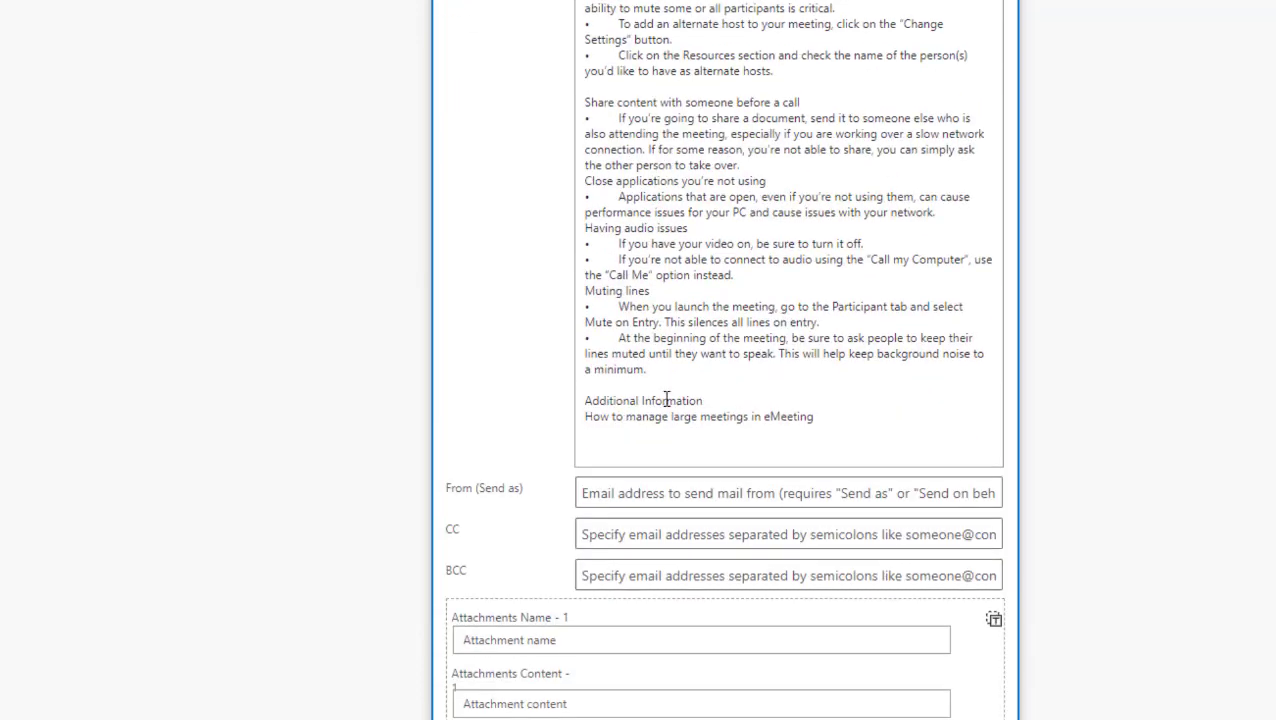
{"action": "left_click", "coordinate": [768, 322]}
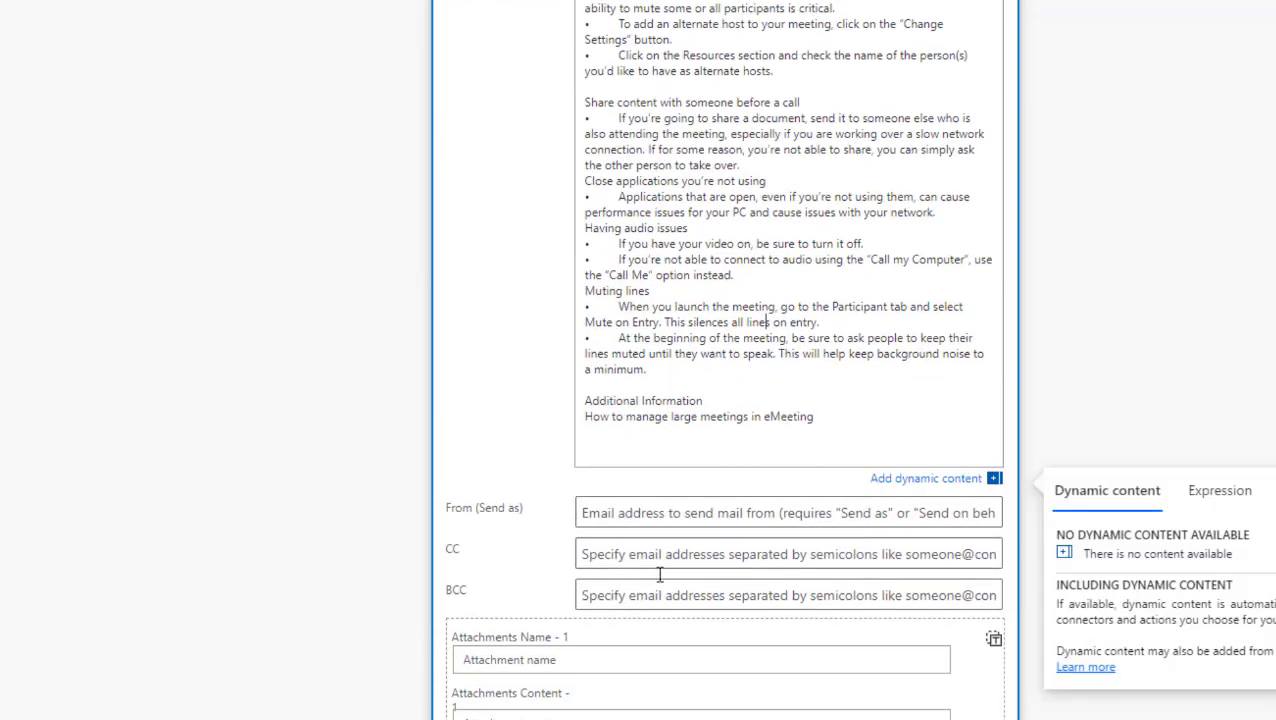
{"action": "scroll", "coordinate": [706, 561], "scroll_direction": "down", "scroll_amount": 3}
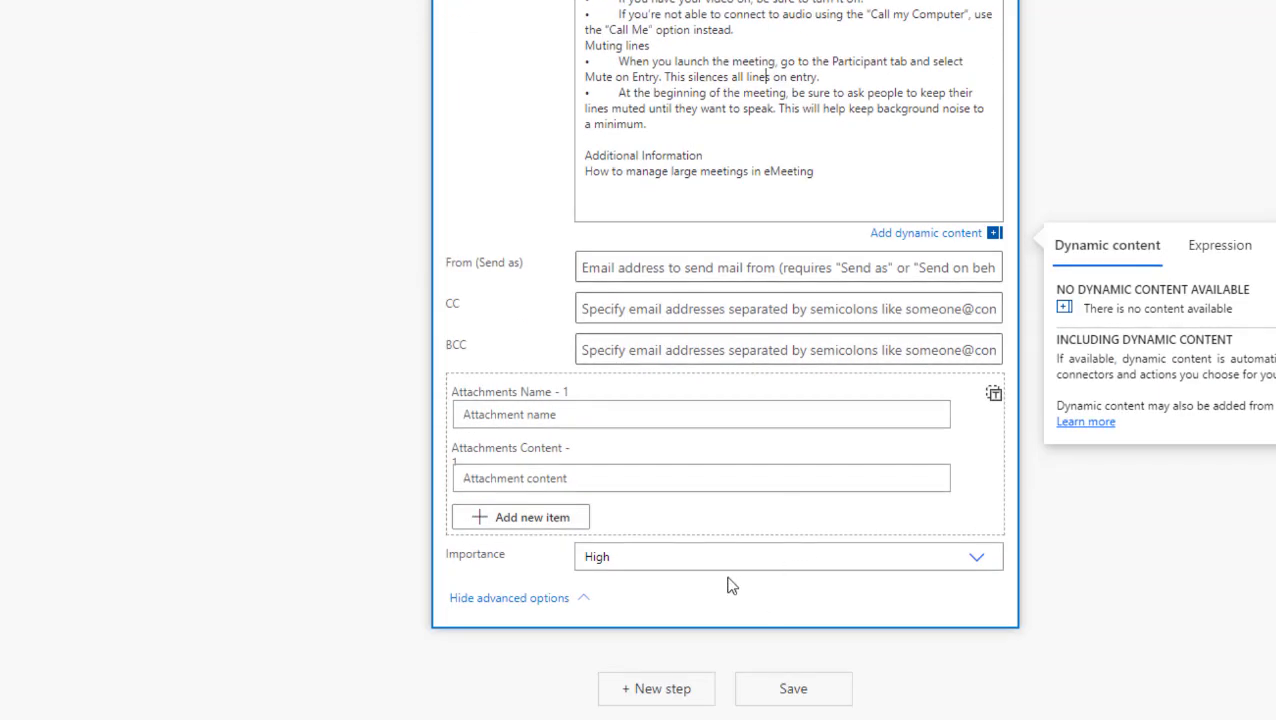
Step: Save the flow and run a test with 'I'll perform the trigger action' via Save & Test
{"action": "left_click", "coordinate": [806, 696]}
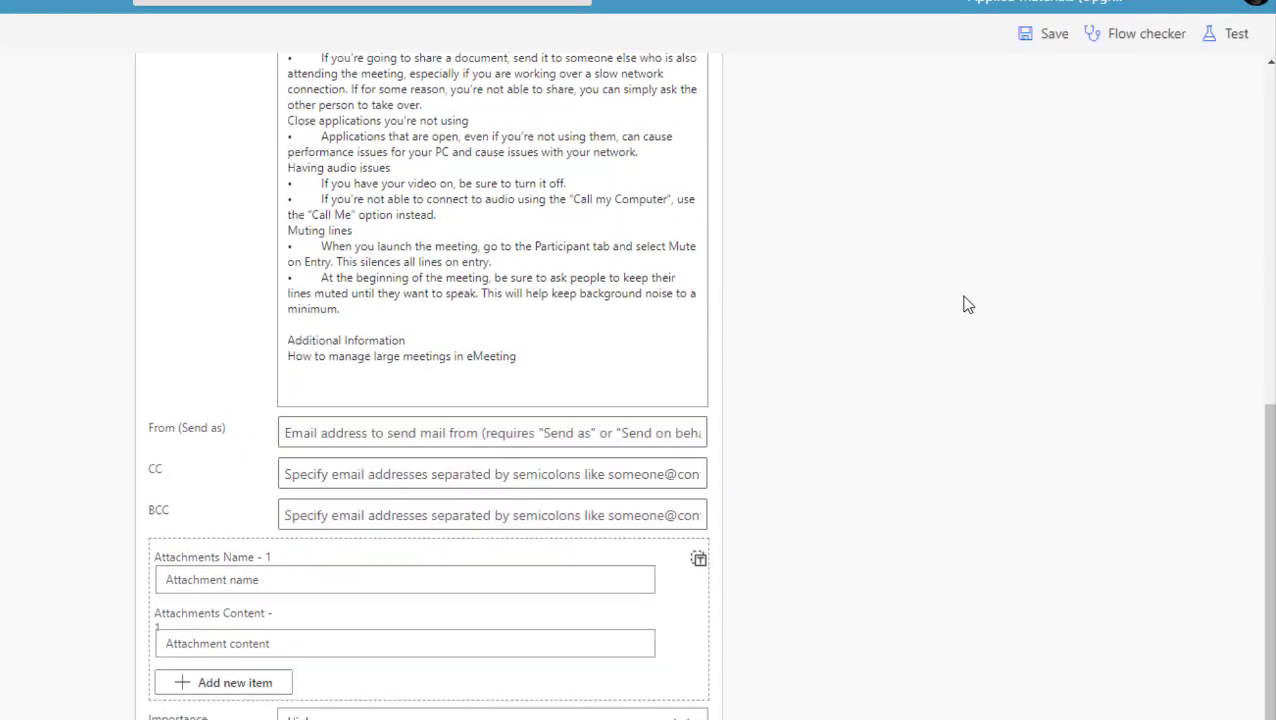
{"action": "scroll", "coordinate": [876, 177], "scroll_direction": "up", "scroll_amount": 6}
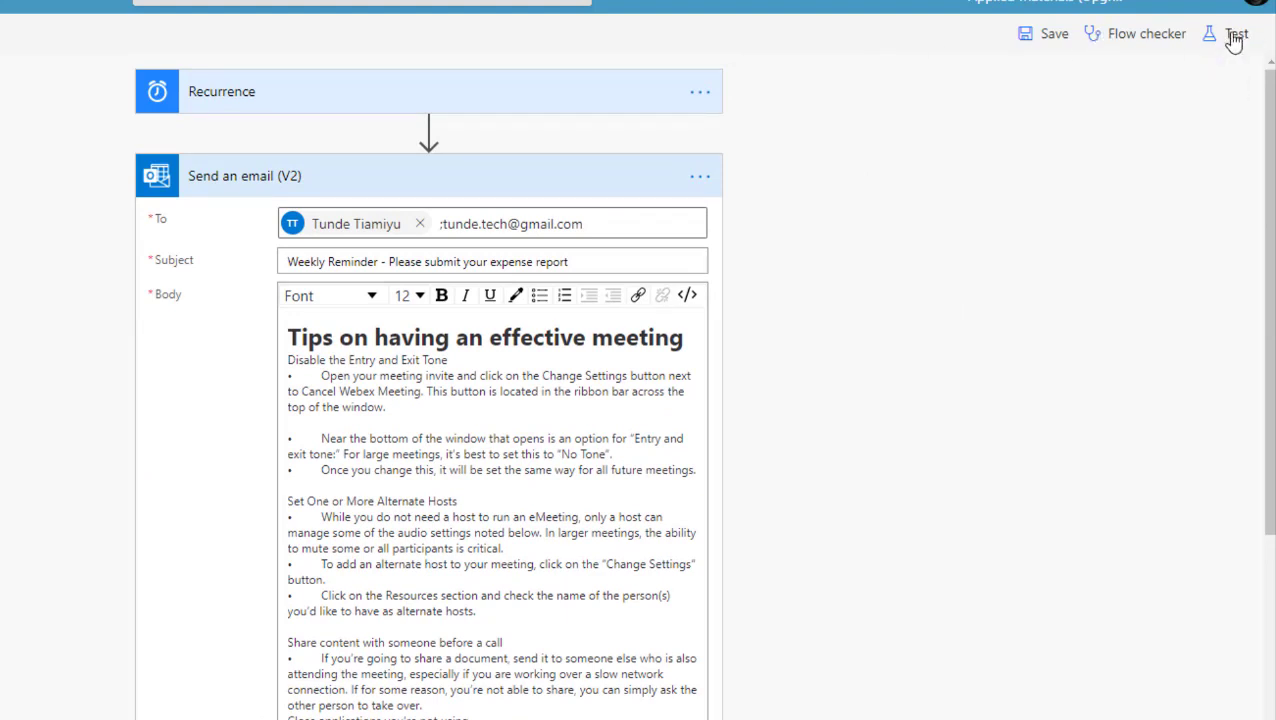
{"action": "left_click", "coordinate": [1235, 38]}
{"action": "left_click", "coordinate": [974, 84]}
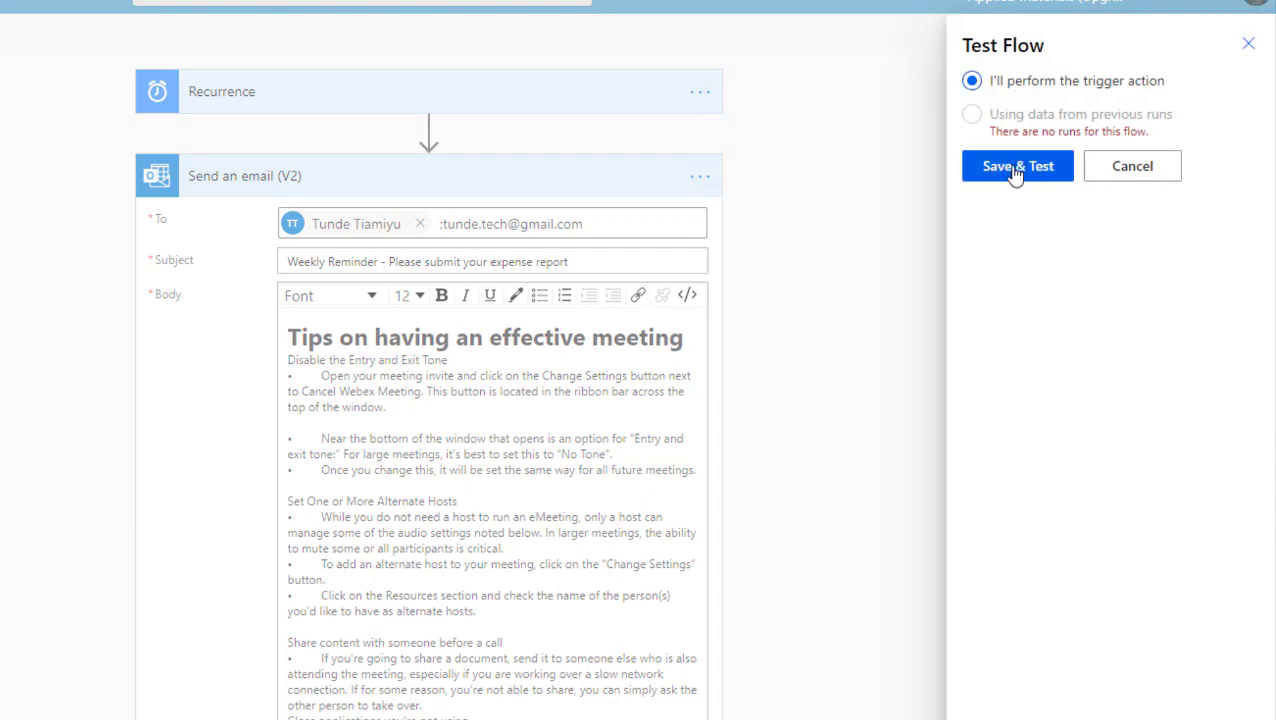
{"action": "left_click", "coordinate": [1015, 168]}
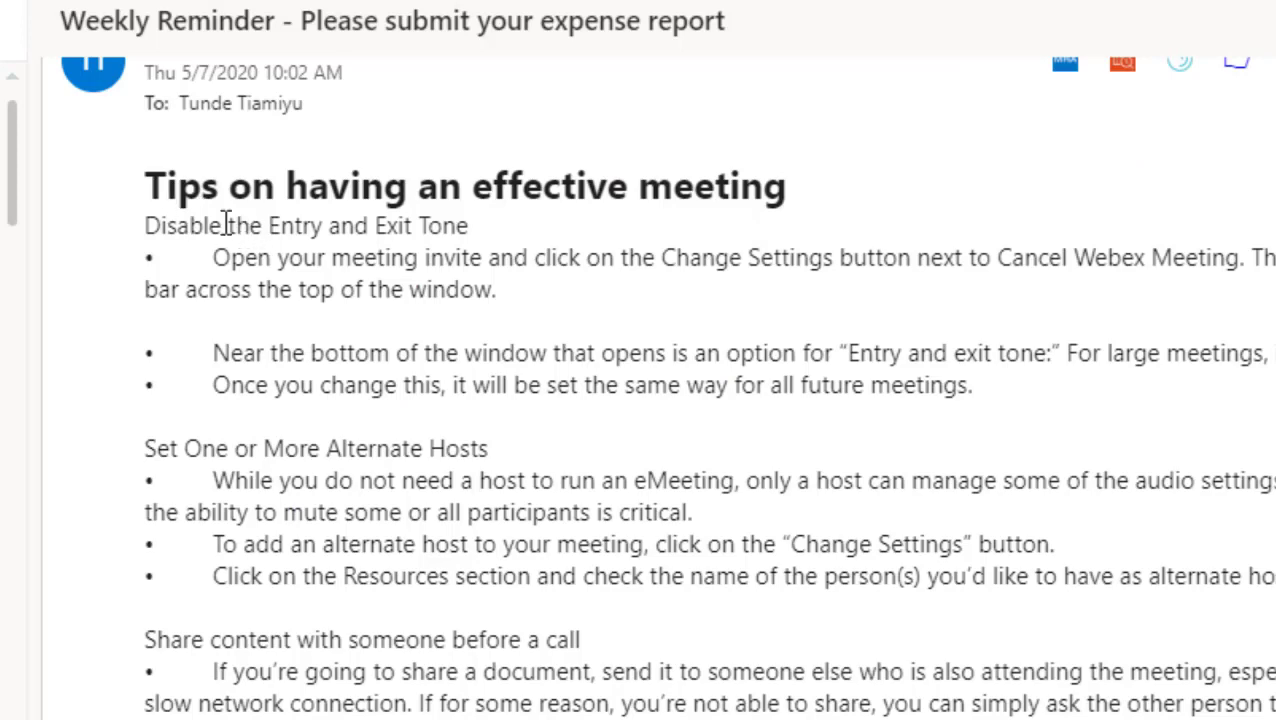
{"action": "left_click_drag", "start_coordinate": [214, 205], "coordinate": [741, 652]}
{"action": "left_click", "coordinate": [235, 365]}
{"action": "left_click_drag", "start_coordinate": [792, 190], "coordinate": [128, 191]}
{"action": "scroll", "coordinate": [128, 191], "scroll_direction": "up", "scroll_amount": 3}
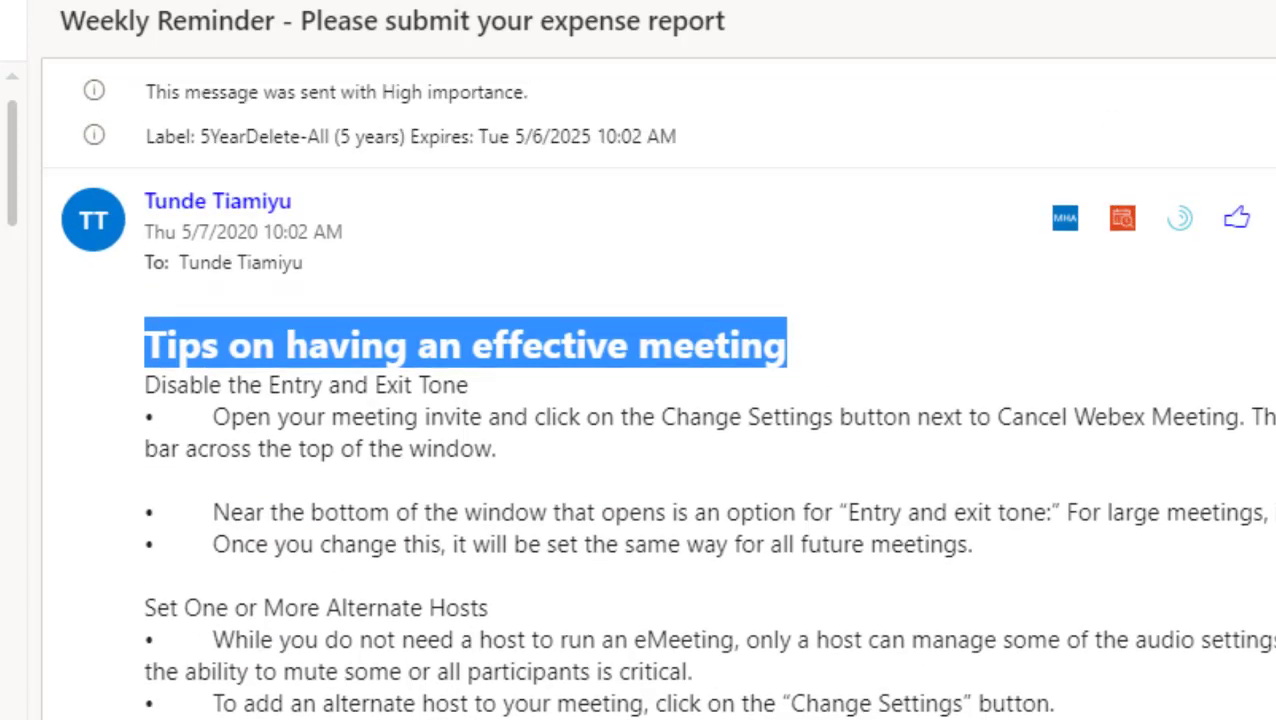